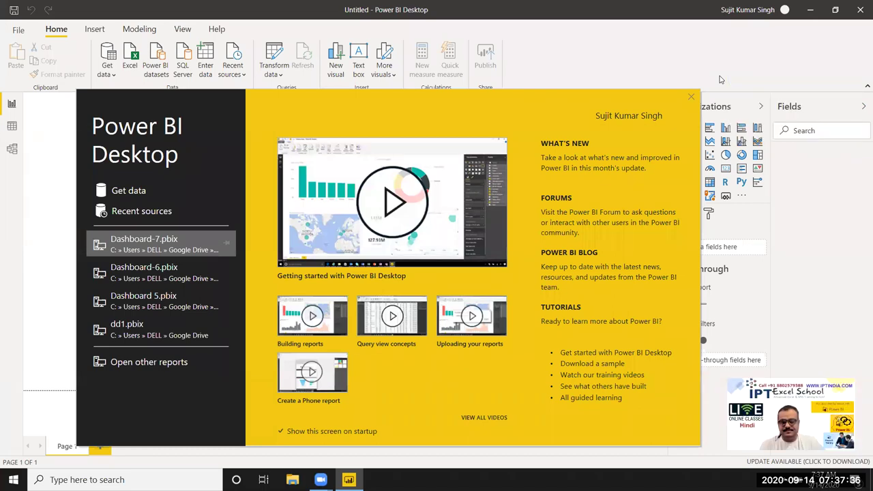
Launch Google Chrome from a taskbar search for 'ch' and dismiss the 'Restore pages?' prompt
{"action": "left_click", "coordinate": [145, 476]}
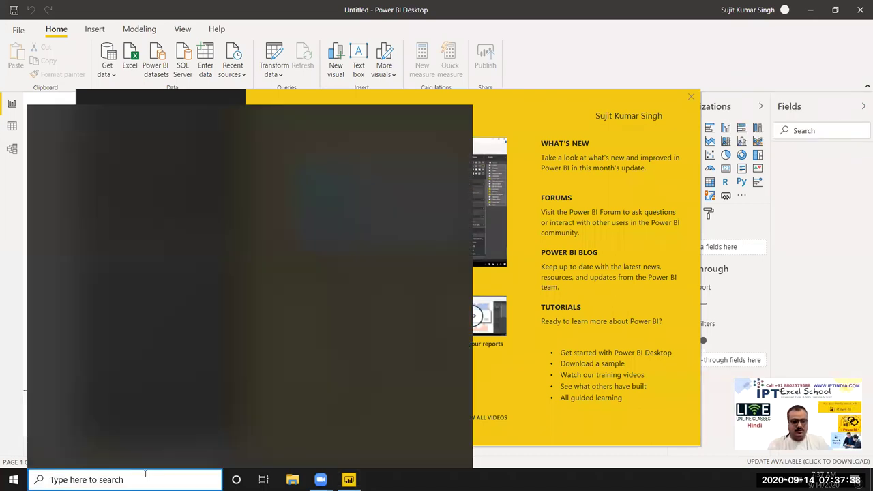
{"action": "type", "text": "ch"}
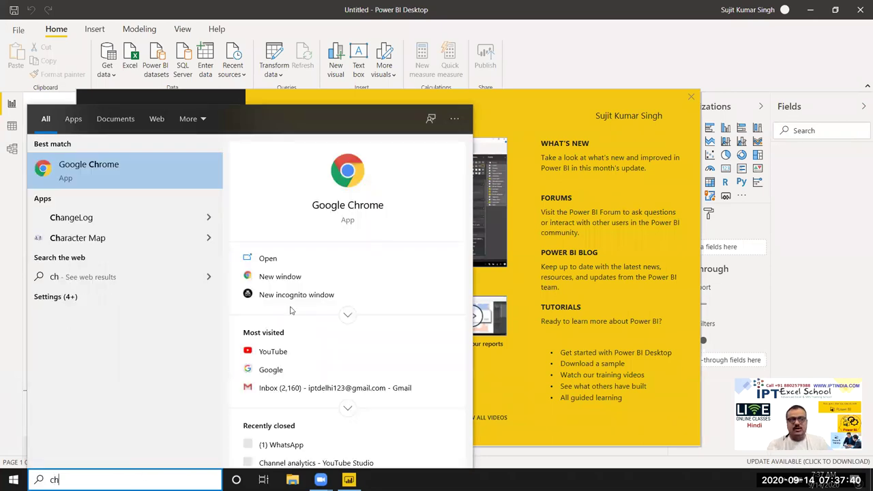
{"action": "left_click", "coordinate": [339, 213]}
{"action": "left_click", "coordinate": [339, 214]}
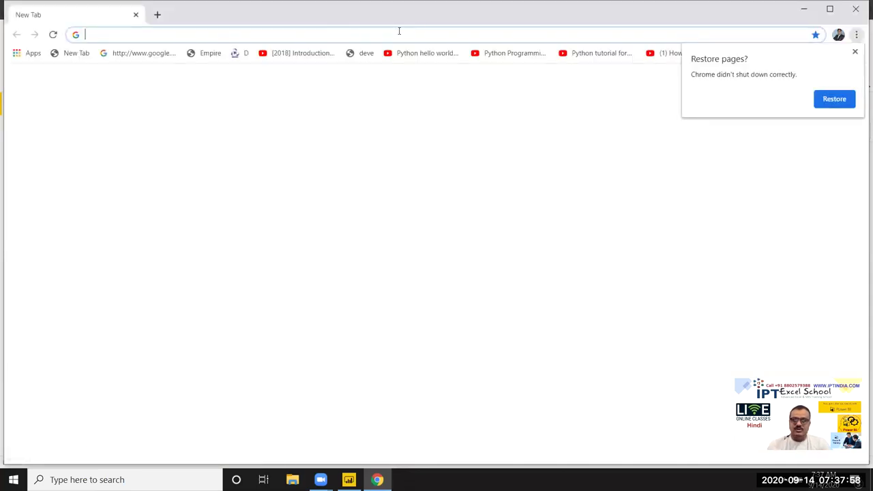
{"action": "left_click", "coordinate": [855, 54]}
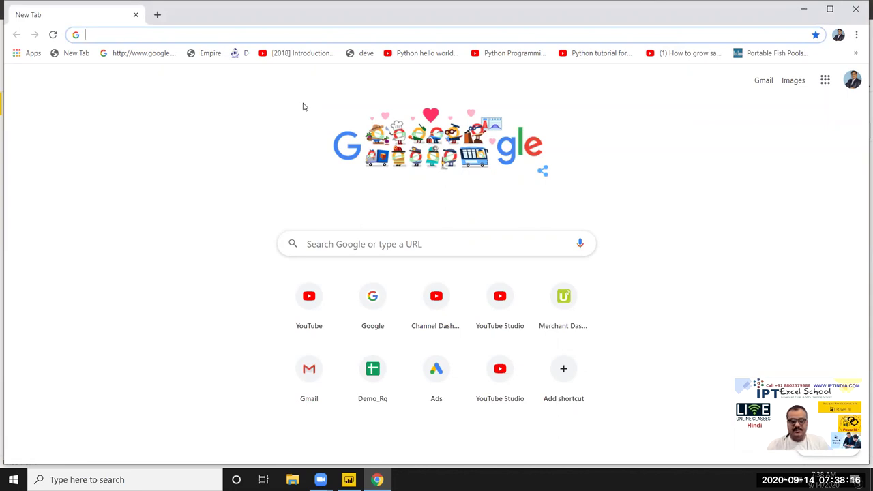
Run a Google search for 'power bi download' using the autocomplete suggestion
{"action": "left_click", "coordinate": [350, 244]}
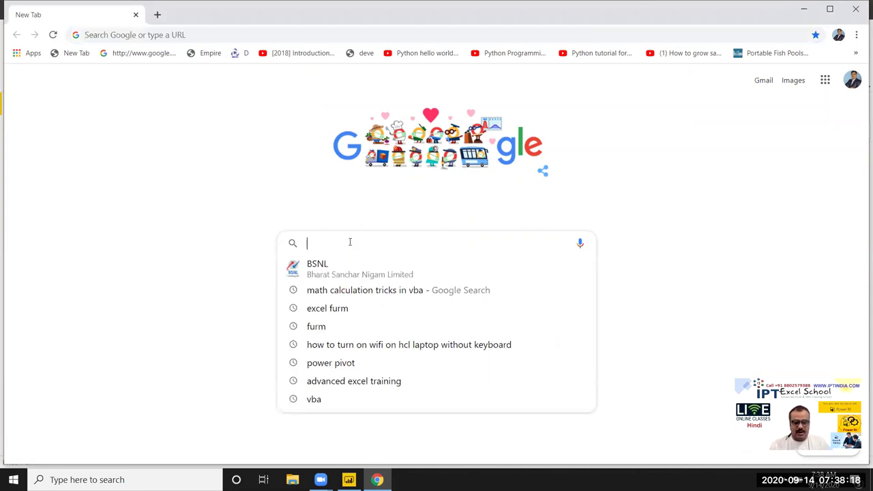
{"action": "type", "text": "power "}
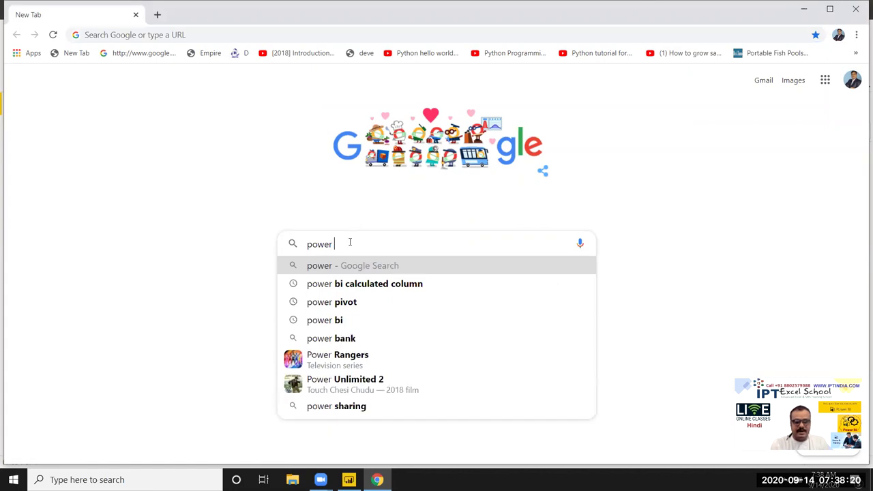
{"action": "type", "text": "bi do"}
{"action": "key", "text": "Down"}
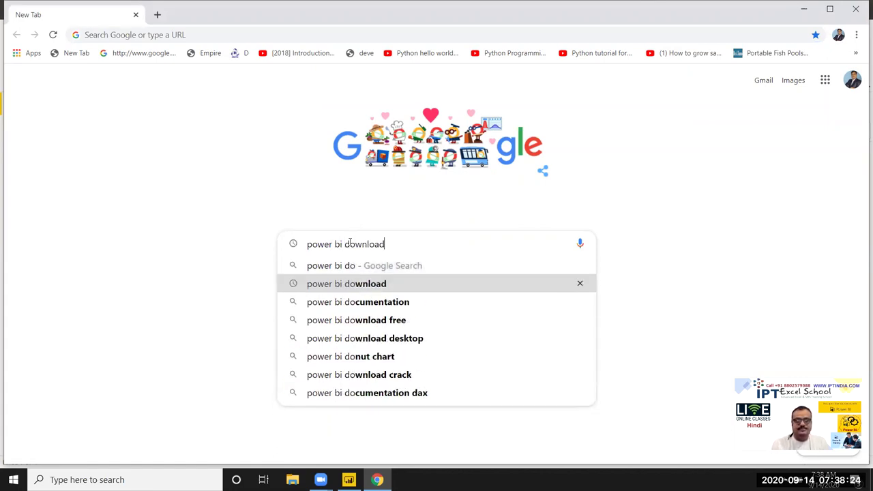
{"action": "key", "text": "Return"}
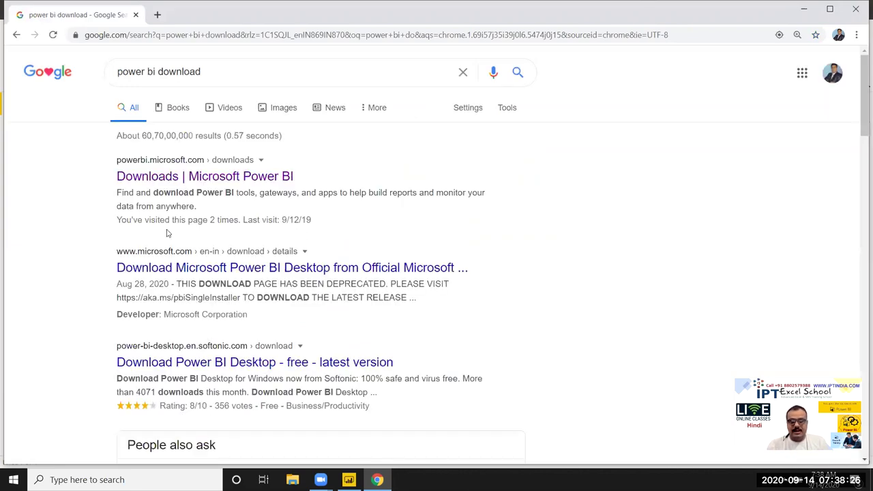
Review the search results and open the official Downloads | Microsoft Power BI page
{"action": "mouse_move", "coordinate": [113, 167]}
{"action": "left_mouse_down"}
{"action": "mouse_move", "coordinate": [147, 156]}
{"action": "mouse_move", "coordinate": [205, 157]}
{"action": "left_mouse_up"}
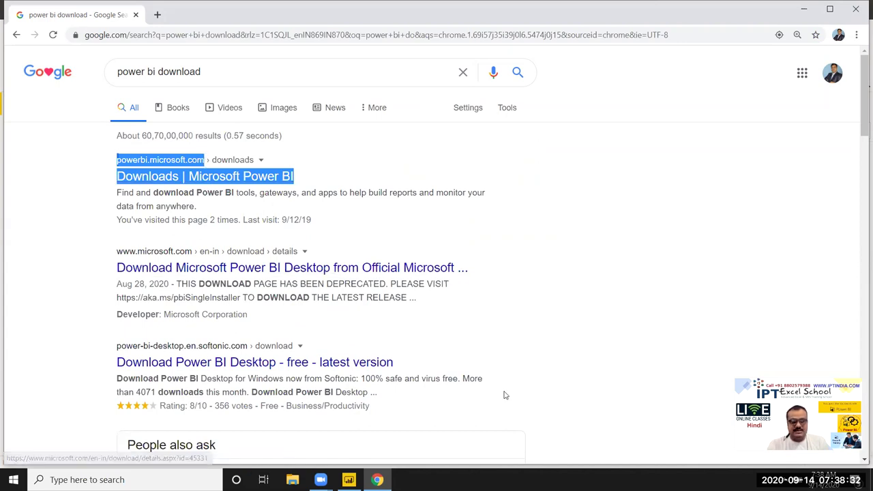
{"action": "scroll", "coordinate": [119, 331], "scroll_direction": "down", "scroll_amount": 3}
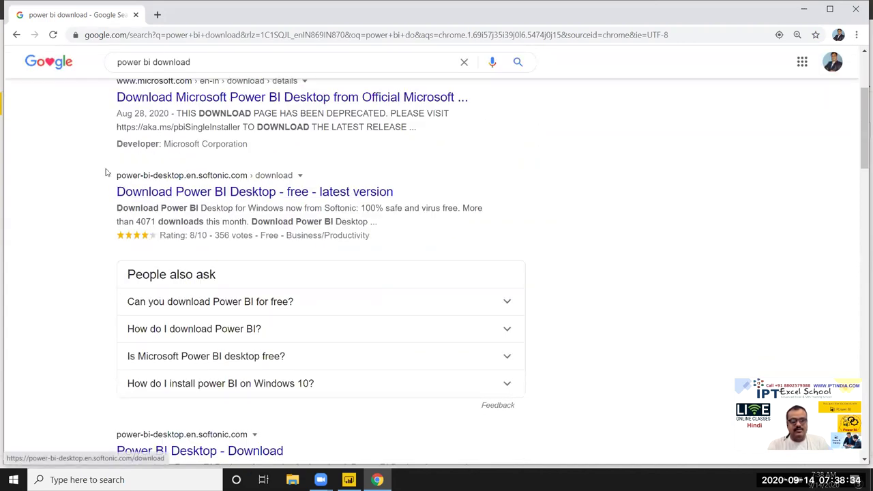
{"action": "left_click_drag", "start_coordinate": [109, 172], "coordinate": [297, 175]}
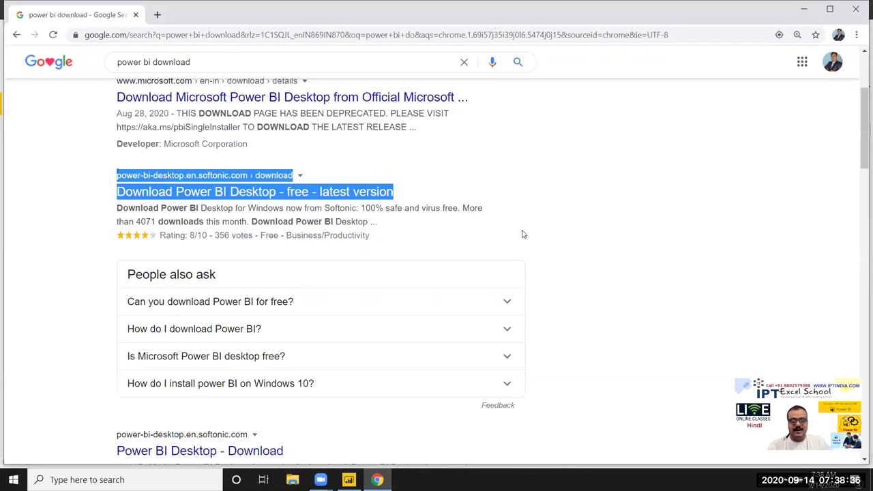
{"action": "scroll", "coordinate": [522, 234], "scroll_direction": "down", "scroll_amount": 1}
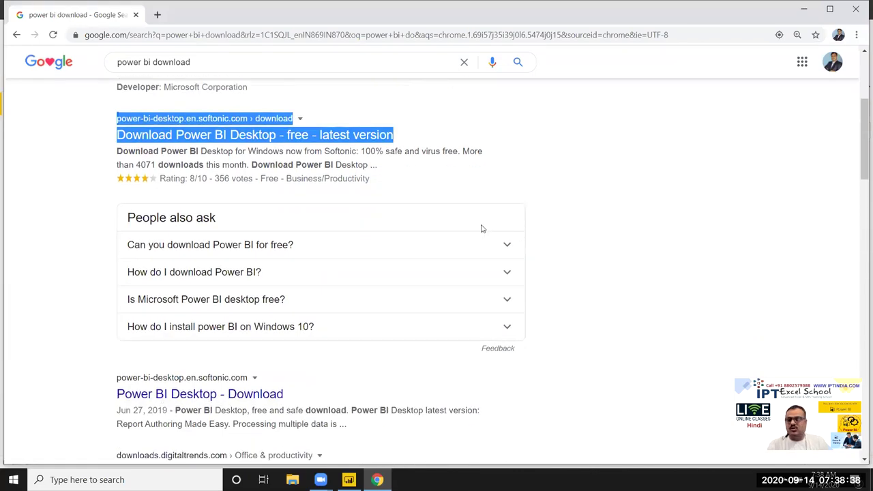
{"action": "scroll", "coordinate": [480, 225], "scroll_direction": "up", "scroll_amount": 4}
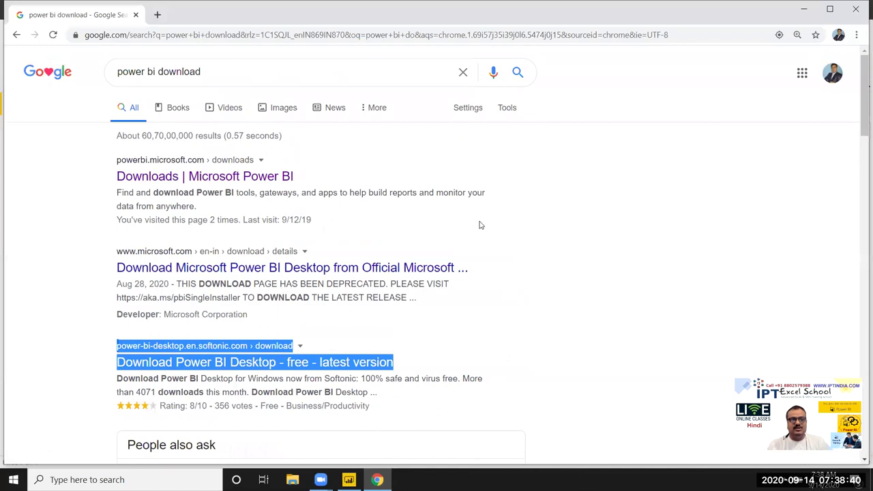
{"action": "left_click", "coordinate": [221, 178]}
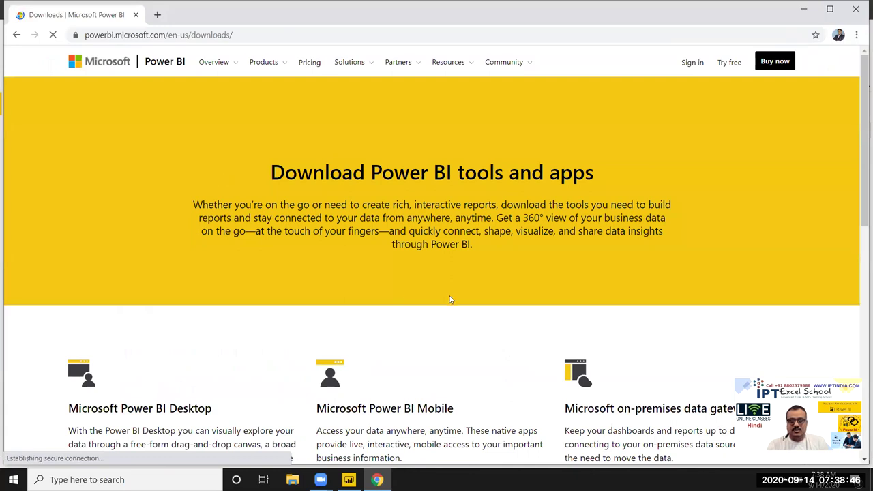
{"action": "scroll", "coordinate": [412, 280], "scroll_direction": "down", "scroll_amount": 5}
{"action": "scroll", "coordinate": [413, 280], "scroll_direction": "up", "scroll_amount": 4}
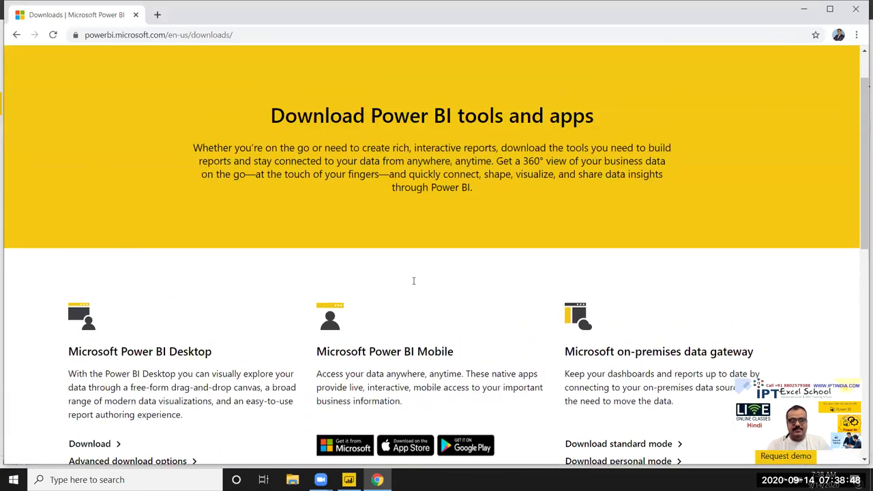
{"action": "scroll", "coordinate": [412, 284], "scroll_direction": "down", "scroll_amount": 1}
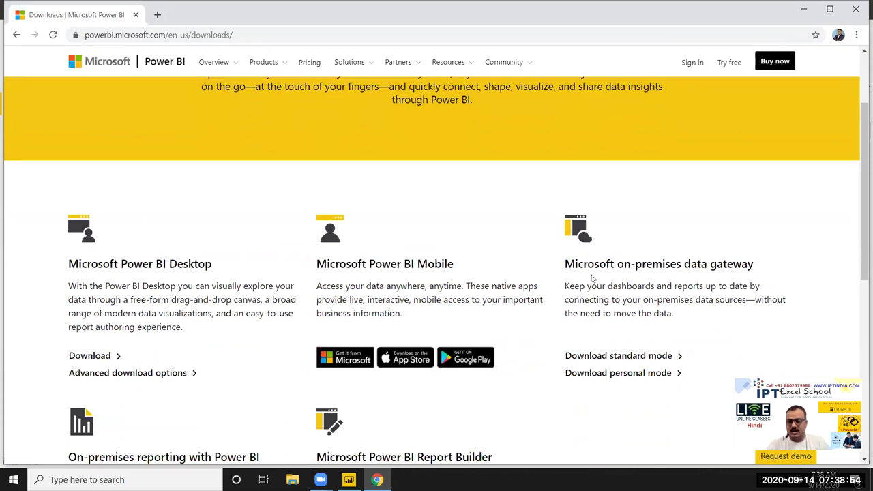
{"action": "scroll", "coordinate": [592, 278], "scroll_direction": "down", "scroll_amount": 1}
{"action": "scroll", "coordinate": [591, 278], "scroll_direction": "down", "scroll_amount": 2}
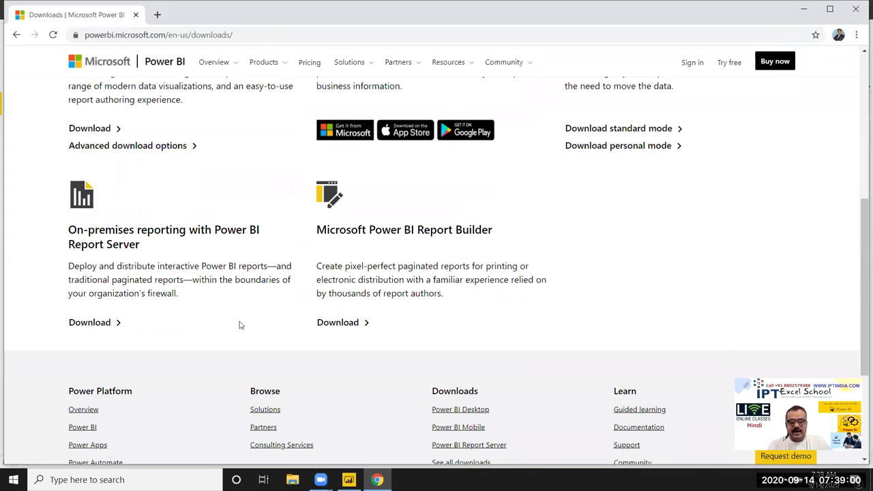
{"action": "scroll", "coordinate": [143, 267], "scroll_direction": "up", "scroll_amount": 3}
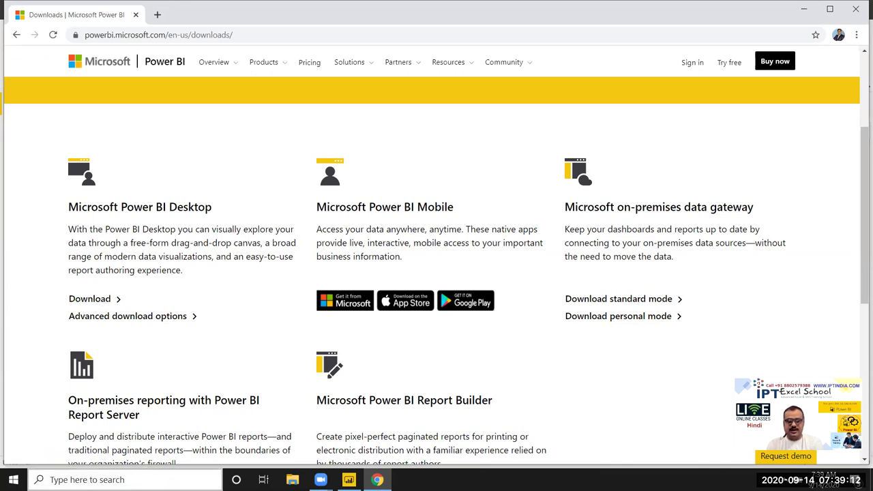
{"action": "left_click", "coordinate": [87, 479]}
{"action": "type", "text": "sto"}
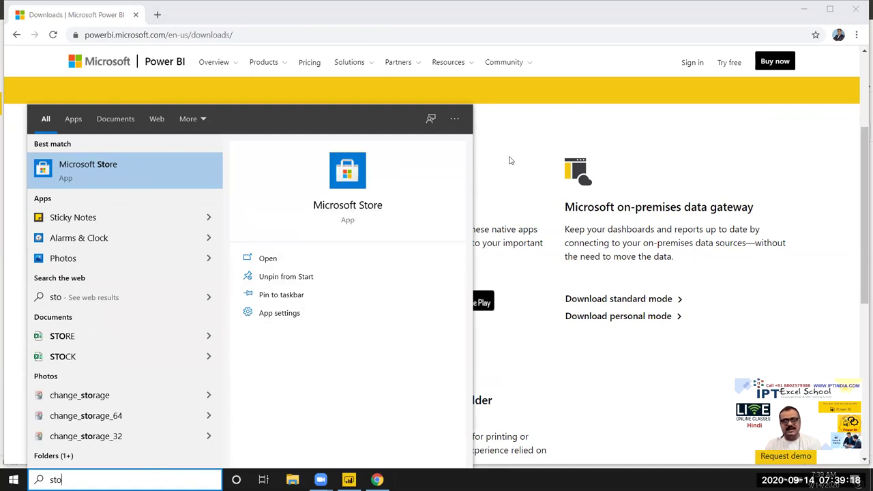
{"action": "left_click", "coordinate": [521, 133]}
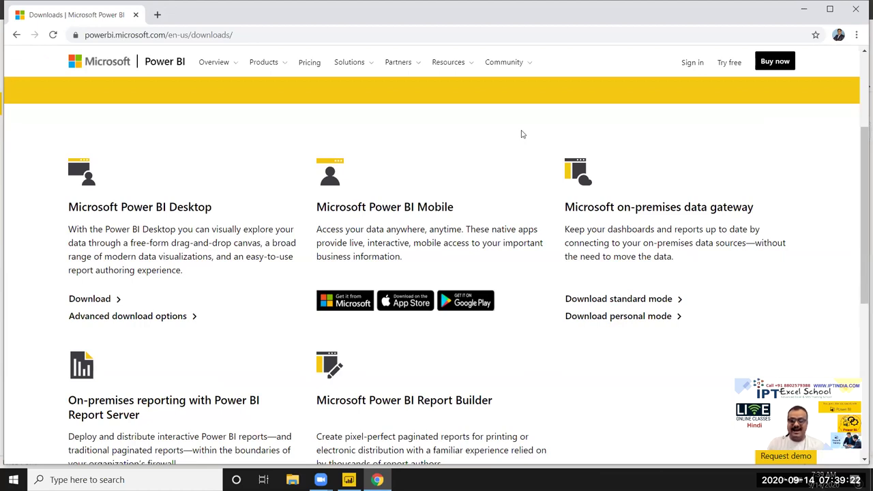
Open Power BI Desktop's advanced download options with English as the language, then return to Power BI Desktop
{"action": "left_click", "coordinate": [95, 323]}
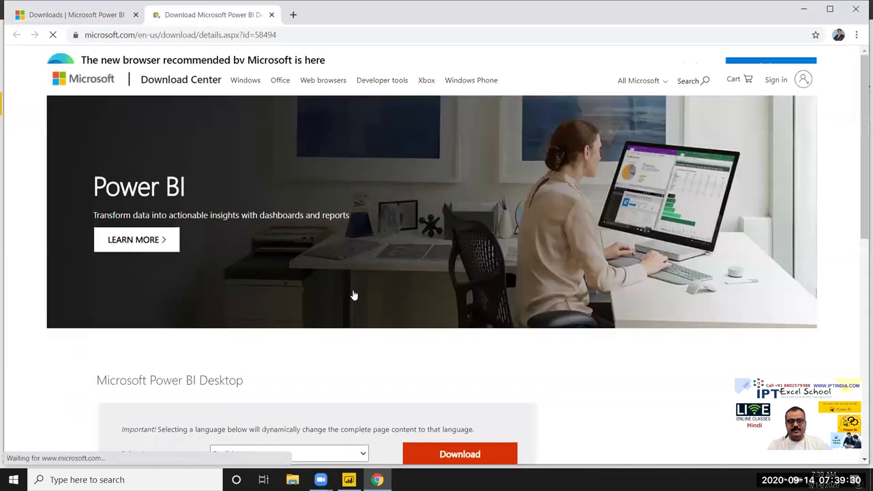
{"action": "scroll", "coordinate": [241, 256], "scroll_direction": "down", "scroll_amount": 3}
{"action": "left_click", "coordinate": [242, 256]}
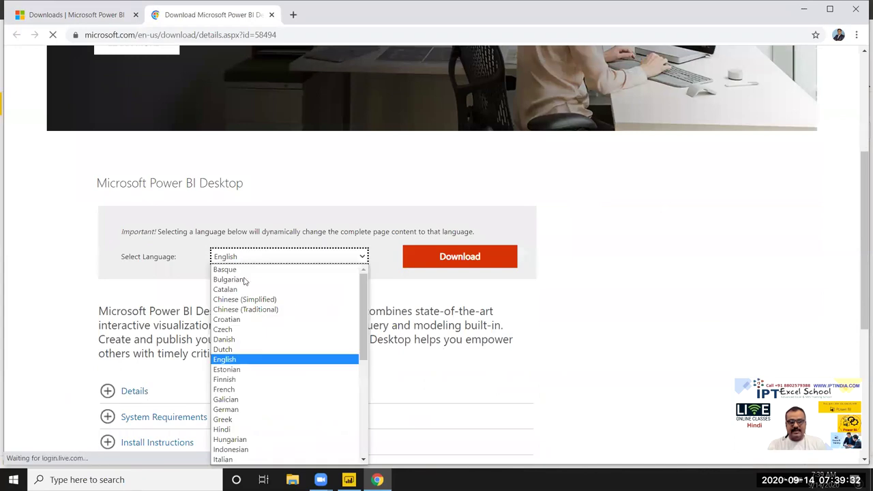
{"action": "left_click", "coordinate": [249, 359]}
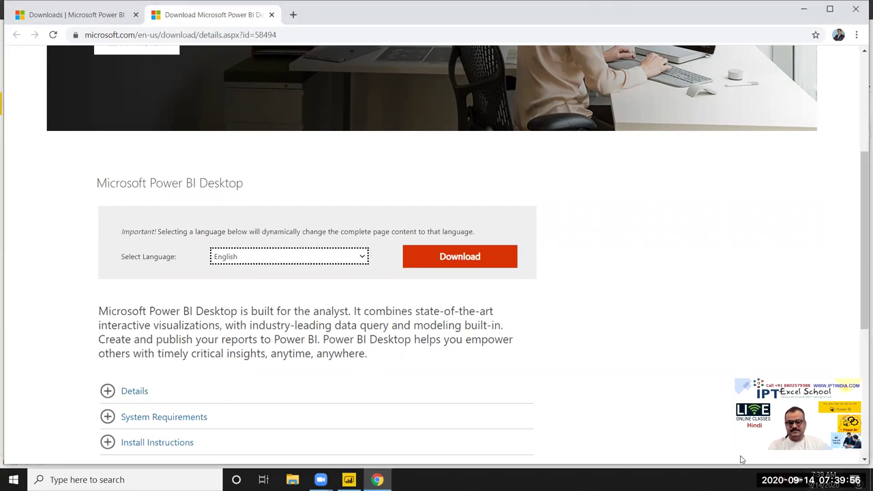
{"action": "left_click", "coordinate": [349, 480]}
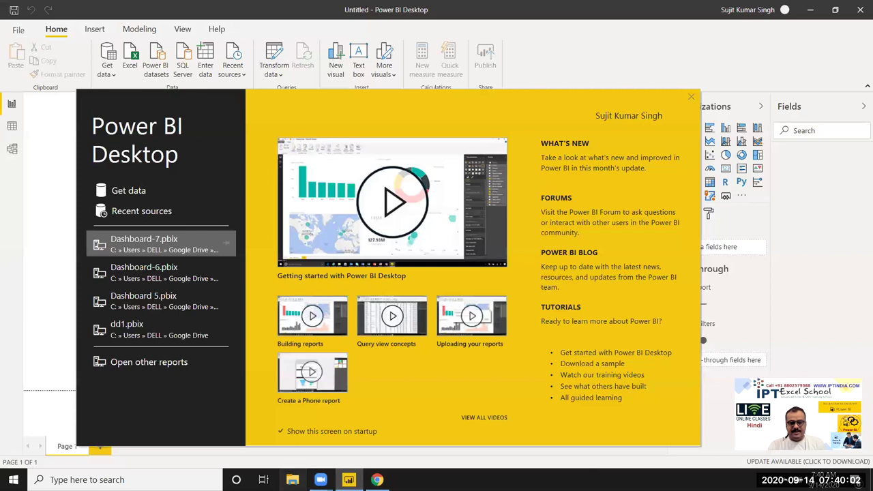
Look through File Explorer's Downloads folder, then dismiss the Power BI Desktop start screen
{"action": "left_click", "coordinate": [292, 479]}
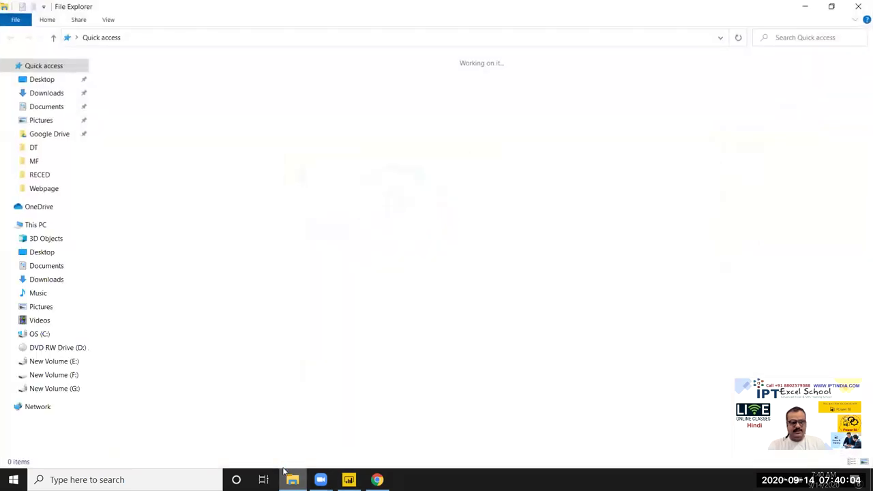
{"action": "left_click", "coordinate": [47, 280]}
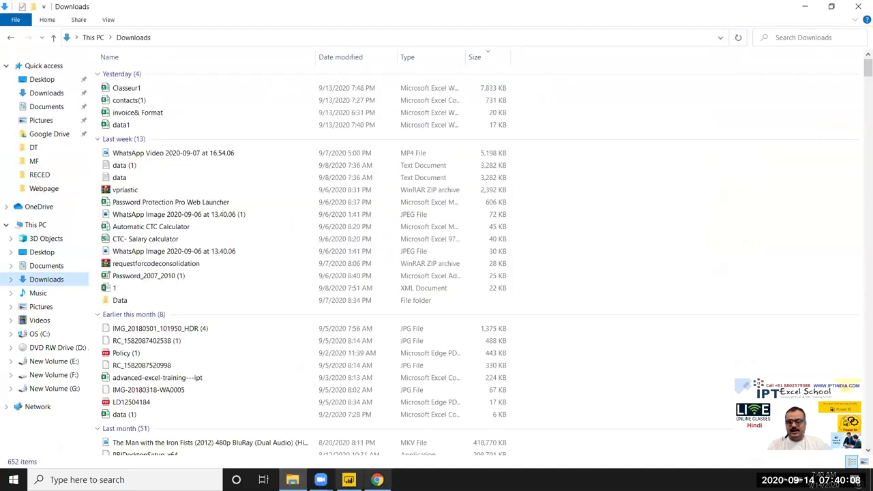
{"action": "left_click", "coordinate": [348, 480]}
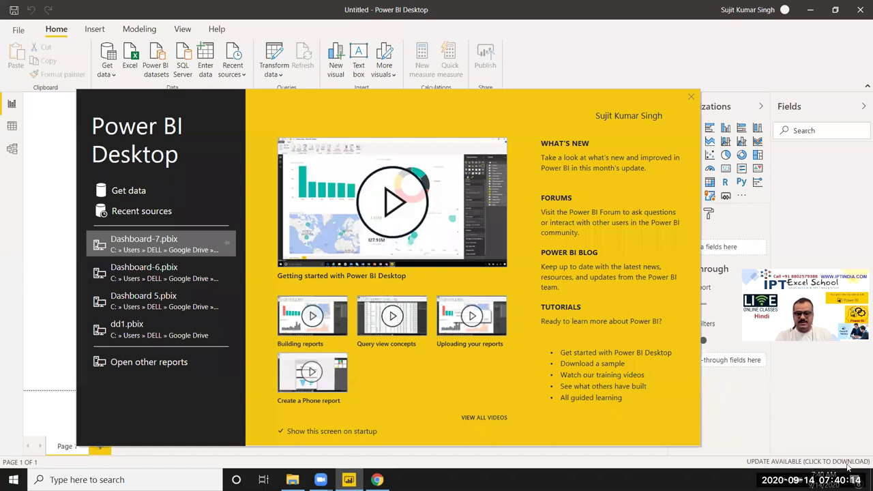
{"action": "left_click", "coordinate": [377, 479]}
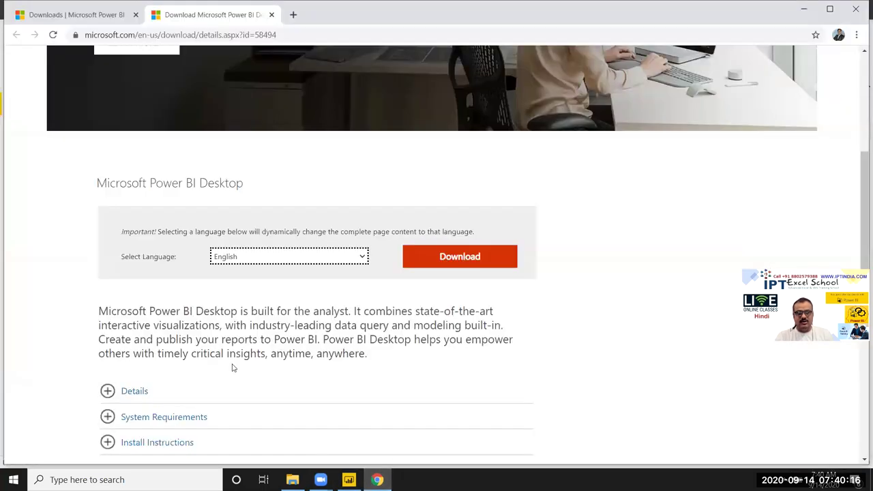
{"action": "key", "text": "alt+Tab"}
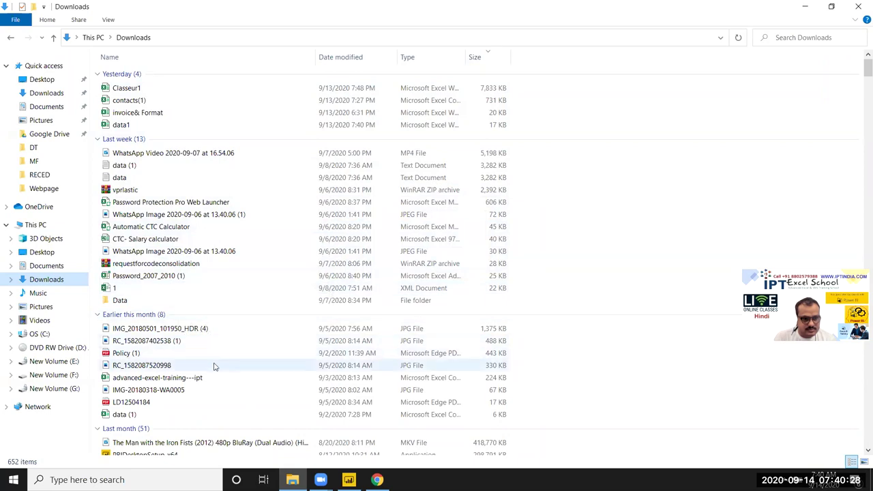
{"action": "scroll", "coordinate": [214, 368], "scroll_direction": "down", "scroll_amount": 1}
{"action": "scroll", "coordinate": [214, 378], "scroll_direction": "up", "scroll_amount": 1}
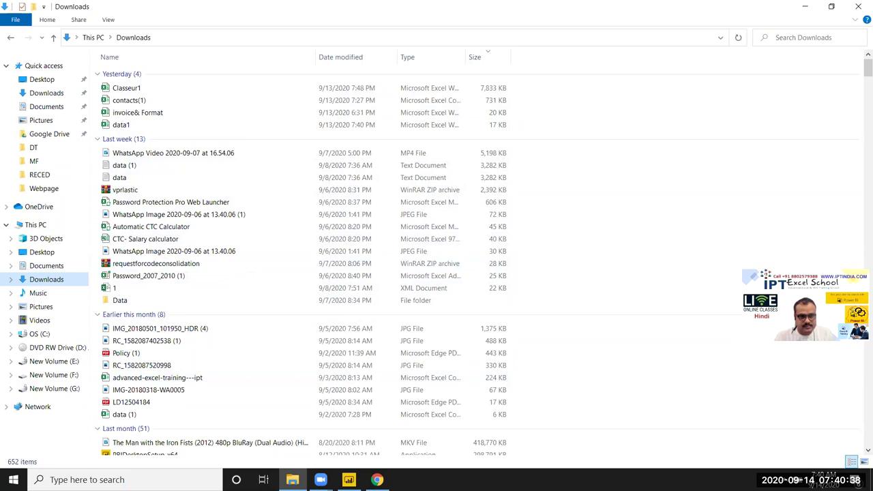
{"action": "left_click", "coordinate": [348, 480]}
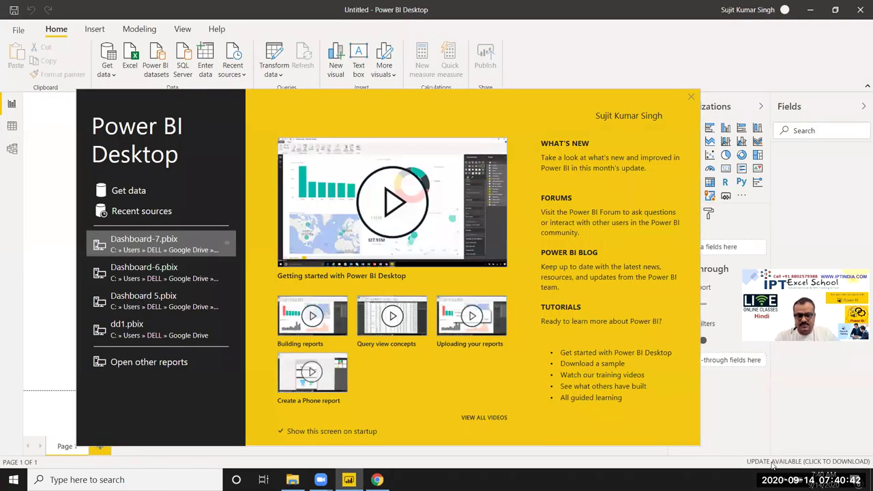
{"action": "left_click", "coordinate": [691, 96]}
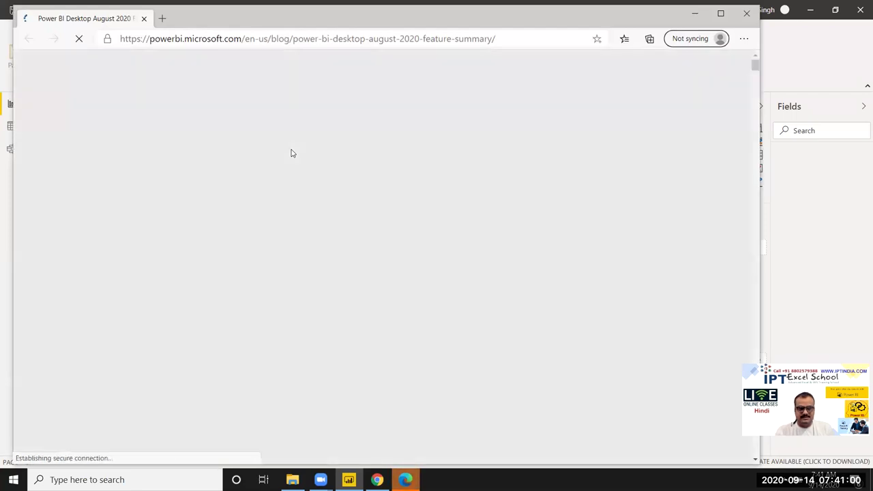
From the August 2020 blog post, reach the Power BI Desktop download and language options page
{"action": "scroll", "coordinate": [218, 307], "scroll_direction": "down", "scroll_amount": 2}
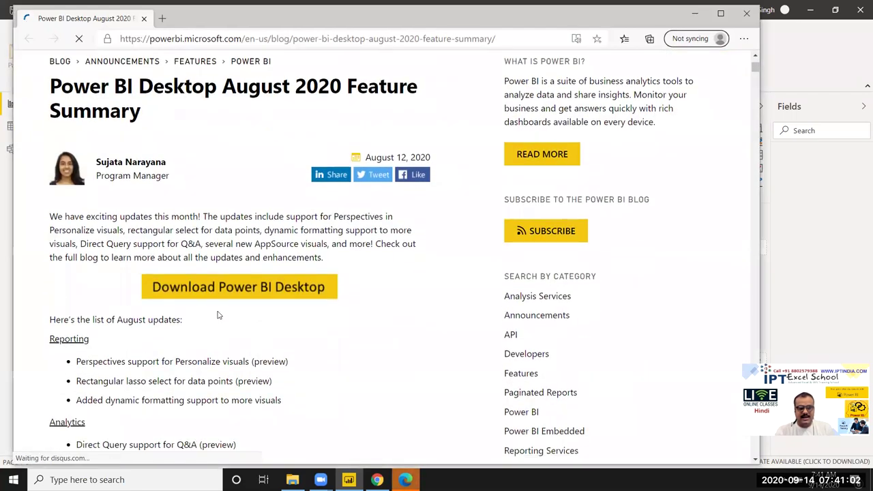
{"action": "left_click", "coordinate": [227, 258]}
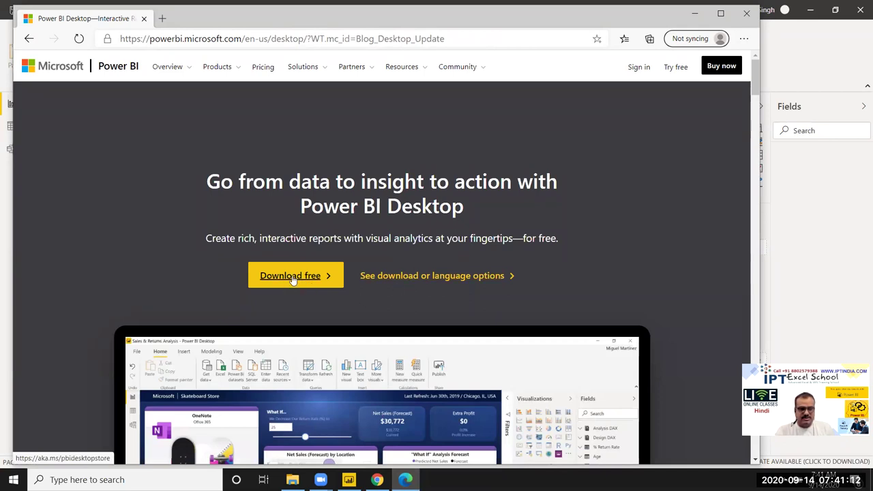
{"action": "left_click", "coordinate": [420, 281]}
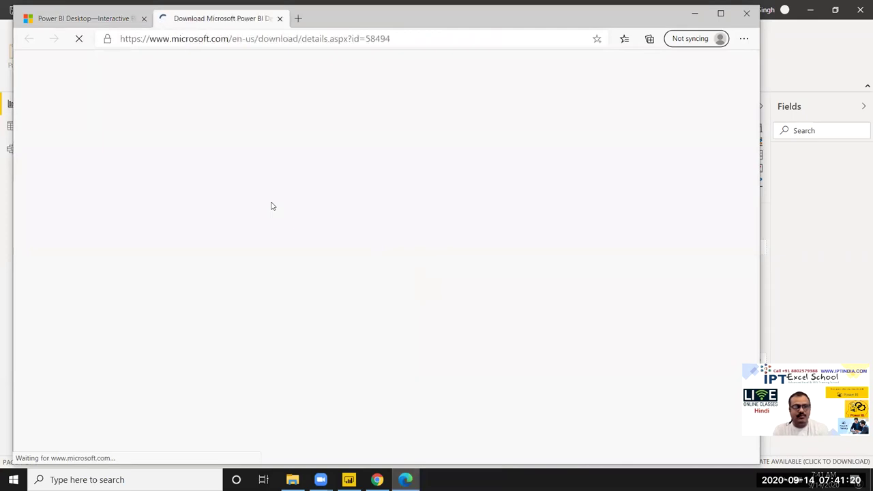
Choose the 64-bit PBIDesktopSetup_x64.exe (292.0 MB) file and start its download
{"action": "scroll", "coordinate": [392, 376], "scroll_direction": "down", "scroll_amount": 2}
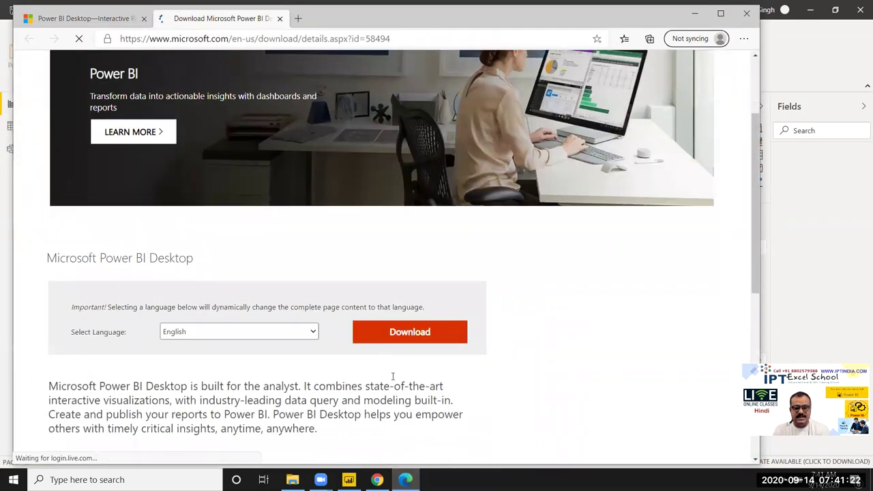
{"action": "left_click", "coordinate": [409, 333]}
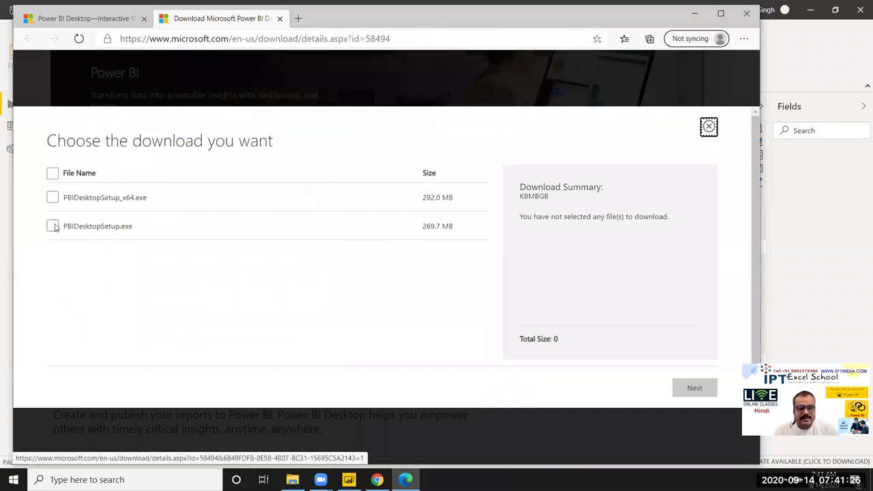
{"action": "left_click", "coordinate": [53, 197]}
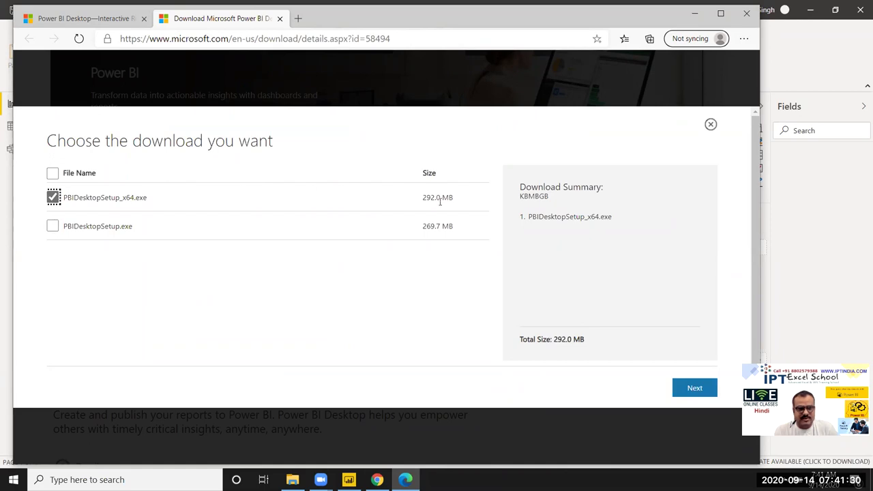
{"action": "left_click", "coordinate": [707, 397]}
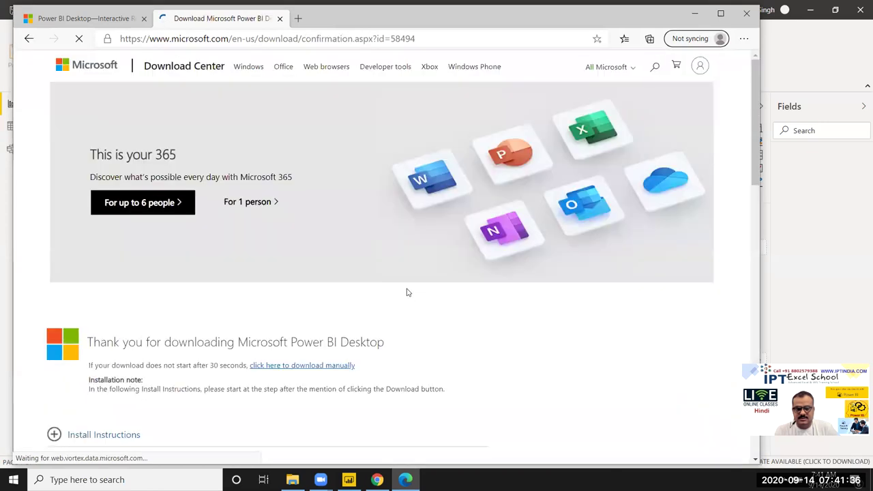
{"action": "scroll", "coordinate": [382, 273], "scroll_direction": "down", "scroll_amount": 3}
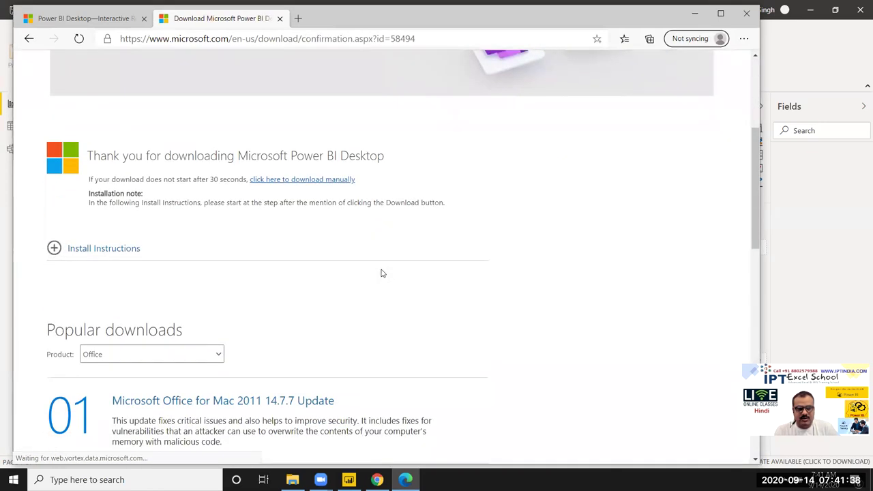
Wait for the PBIDesktopSetup_x64.exe download to reach 292 of 292 MB
{"action": "scroll", "coordinate": [382, 274], "scroll_direction": "up", "scroll_amount": 2}
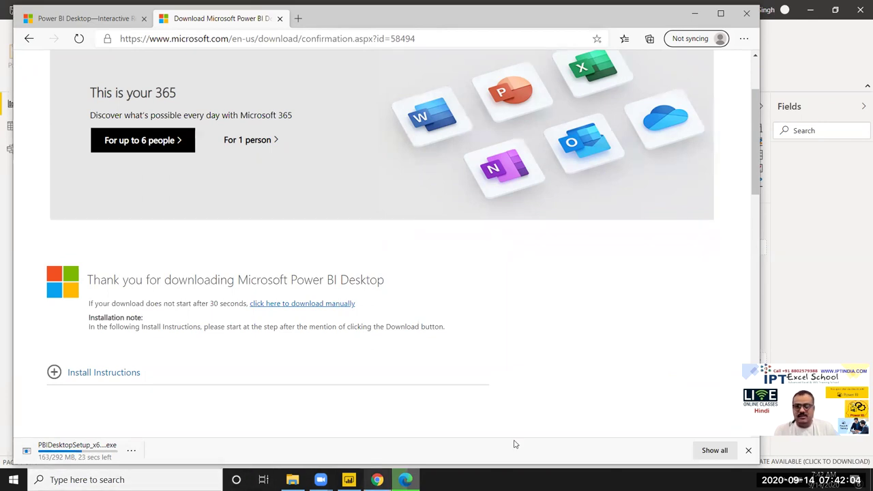
{"action": "left_click", "coordinate": [838, 288]}
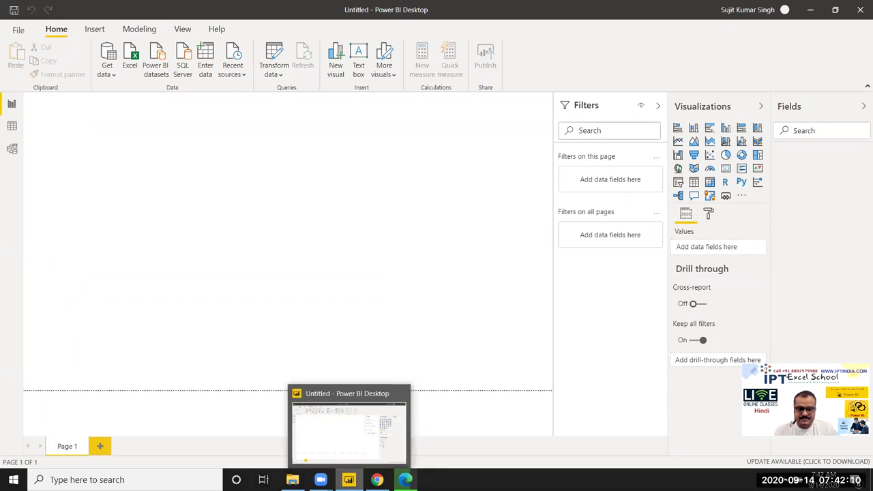
{"action": "left_click", "coordinate": [405, 480]}
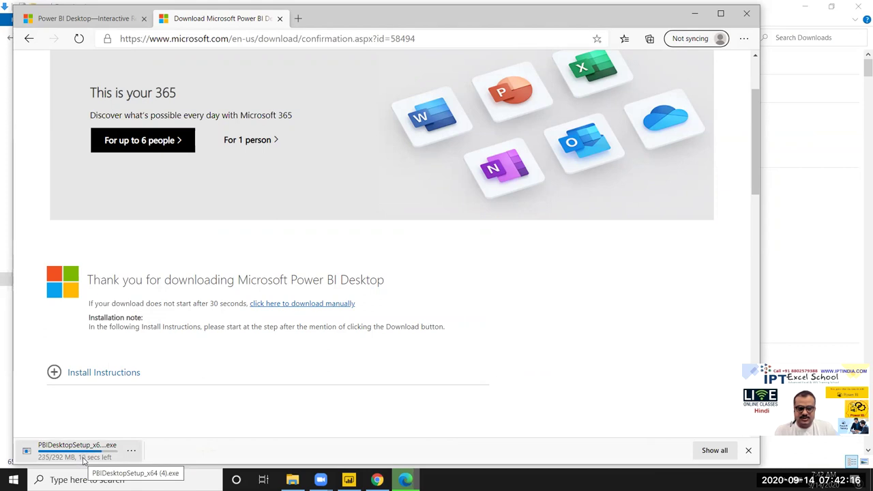
{"action": "mouse_move", "coordinate": [348, 480]}
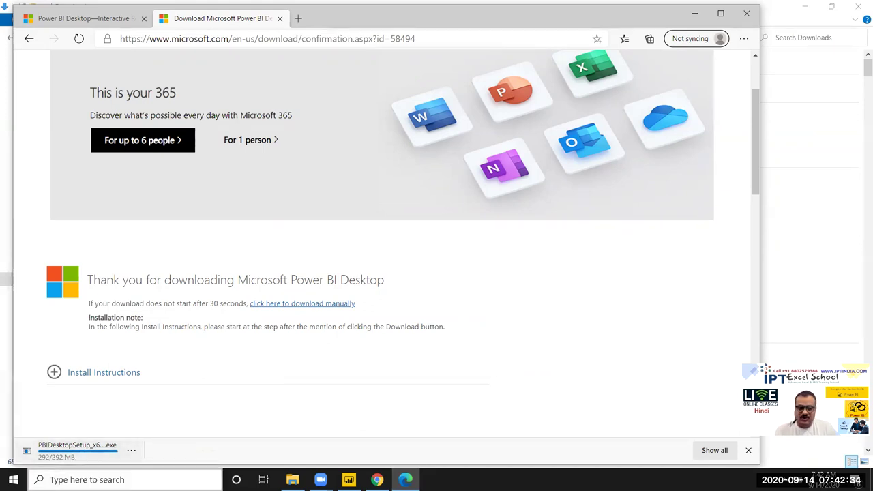
{"action": "left_click", "coordinate": [112, 453]}
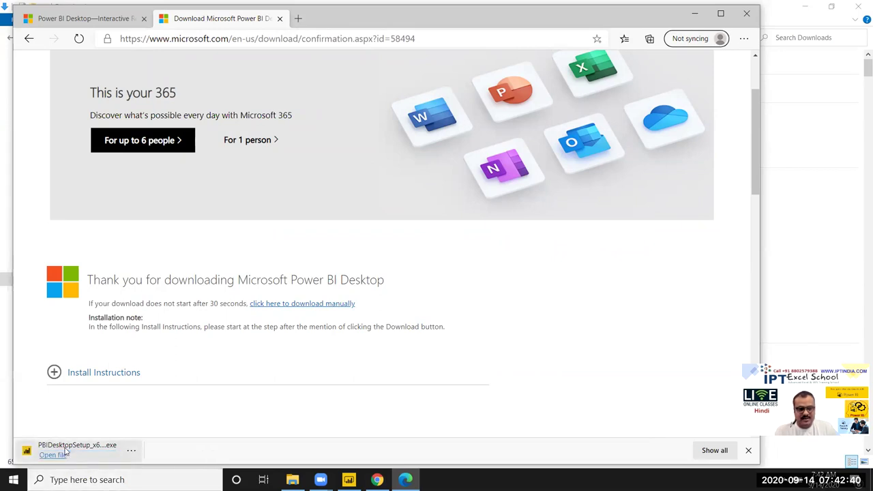
Run the downloaded installer, closing Power BI Desktop and retrying so setup continues past language selection
{"action": "left_click", "coordinate": [50, 449]}
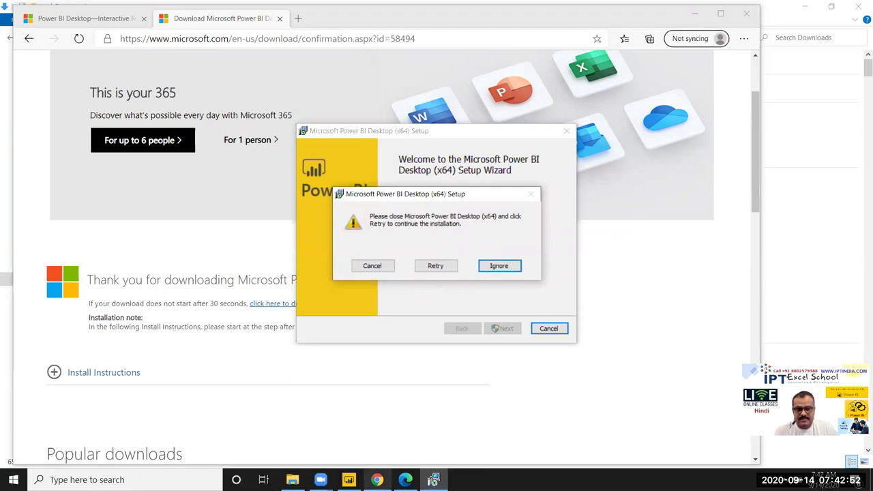
{"action": "left_click", "coordinate": [434, 479]}
{"action": "left_click", "coordinate": [349, 480]}
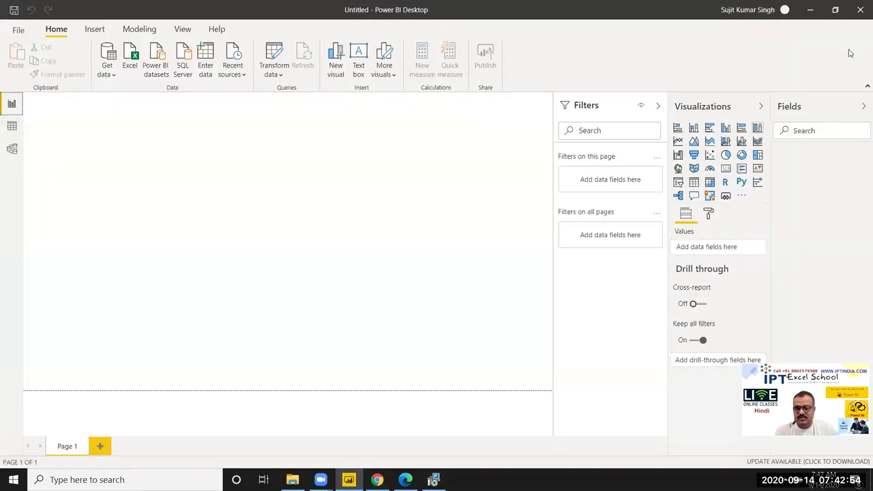
{"action": "left_click", "coordinate": [858, 13]}
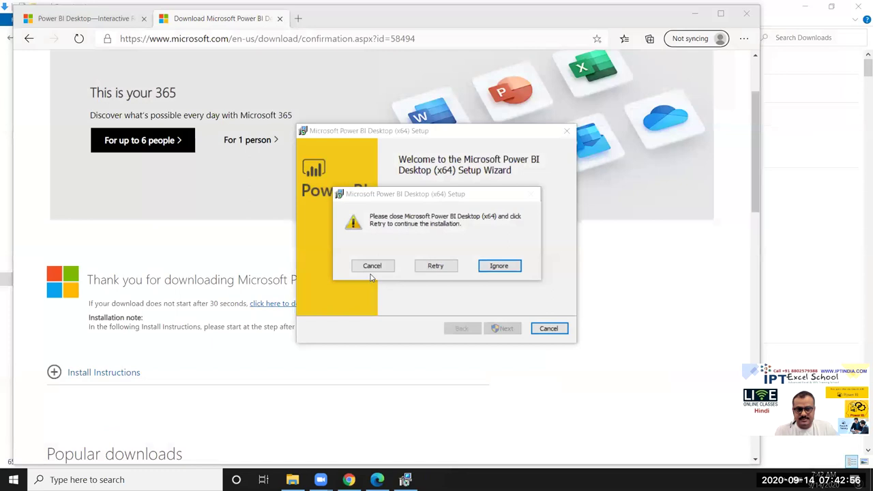
{"action": "left_click", "coordinate": [426, 272]}
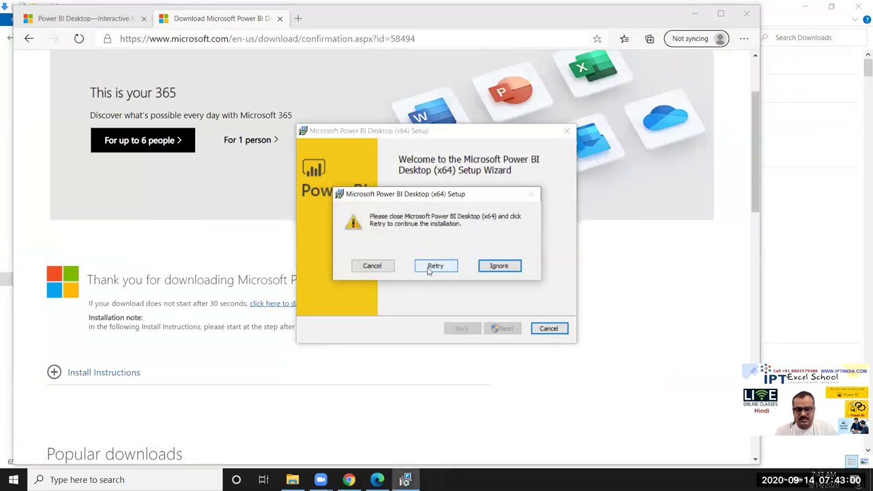
{"action": "left_click", "coordinate": [428, 267]}
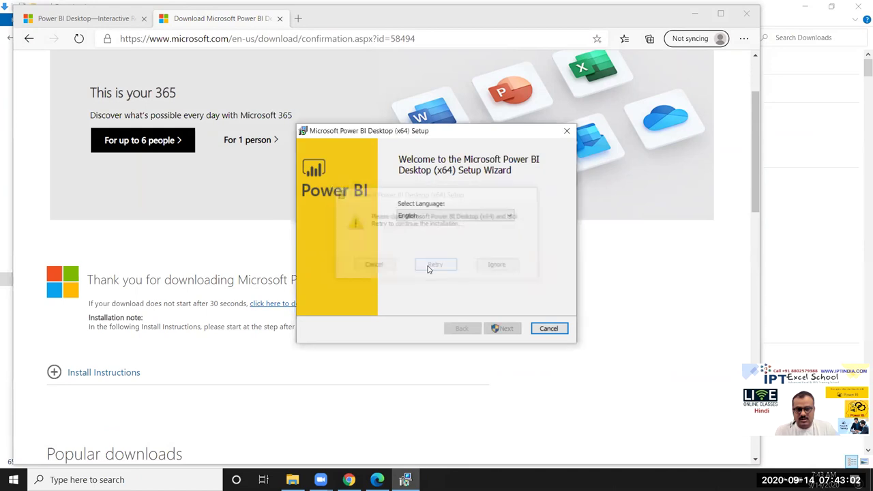
{"action": "left_click", "coordinate": [506, 330]}
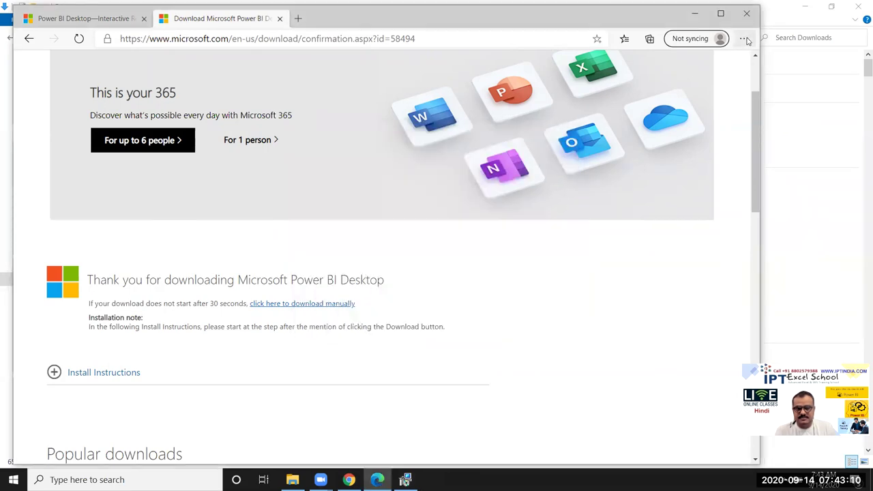
Close Edge and the Downloads folder and minimize Chrome to reveal the setup wizard
{"action": "left_click", "coordinate": [746, 14]}
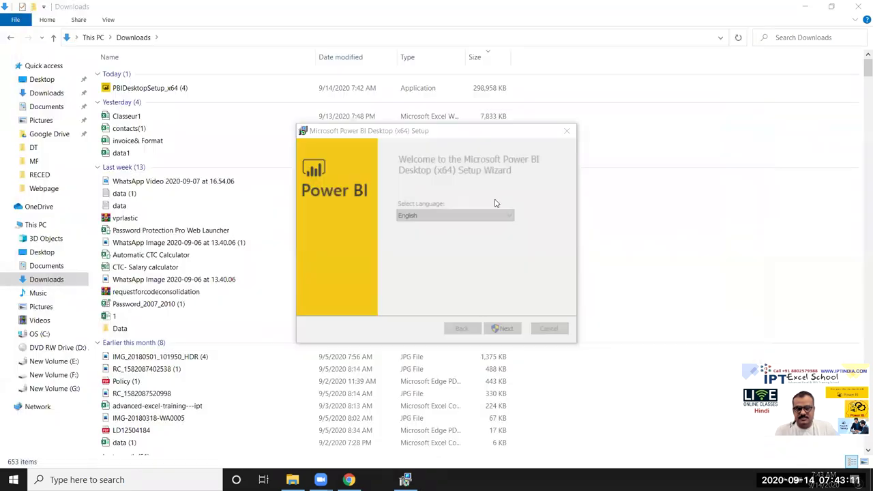
{"action": "left_click", "coordinate": [859, 7]}
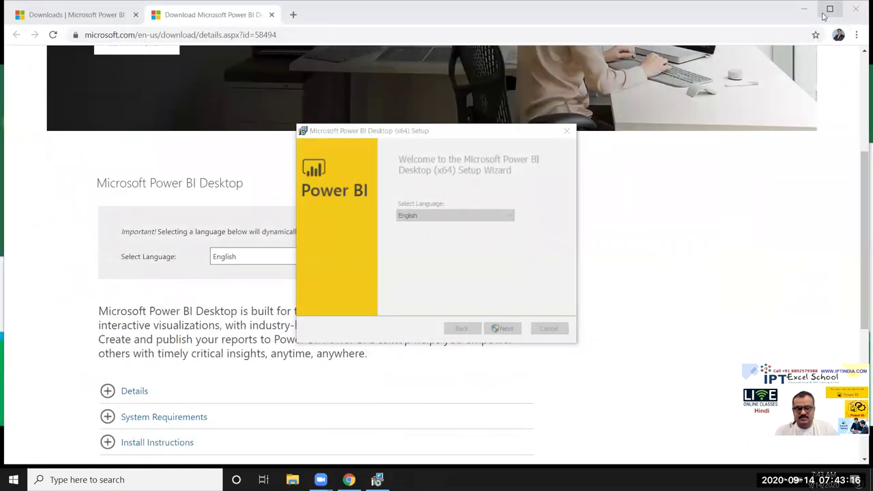
{"action": "left_click", "coordinate": [806, 13]}
{"action": "left_click", "coordinate": [806, 12]}
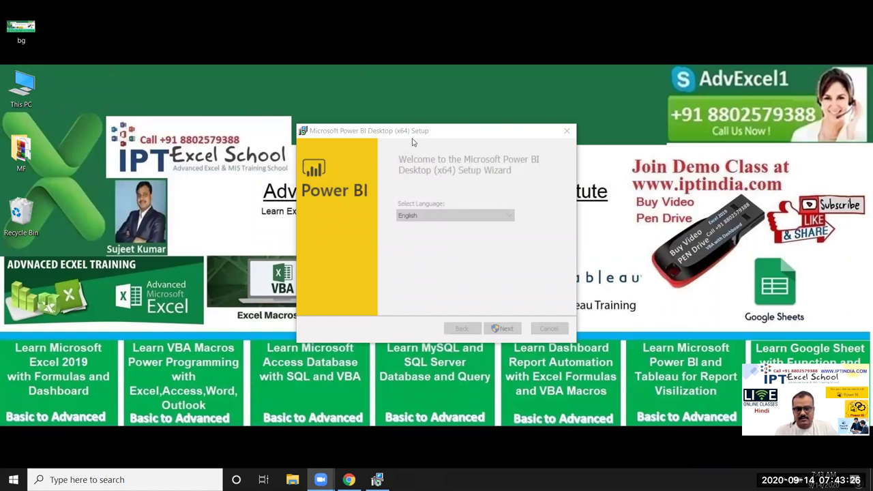
{"action": "mouse_move", "coordinate": [320, 480]}
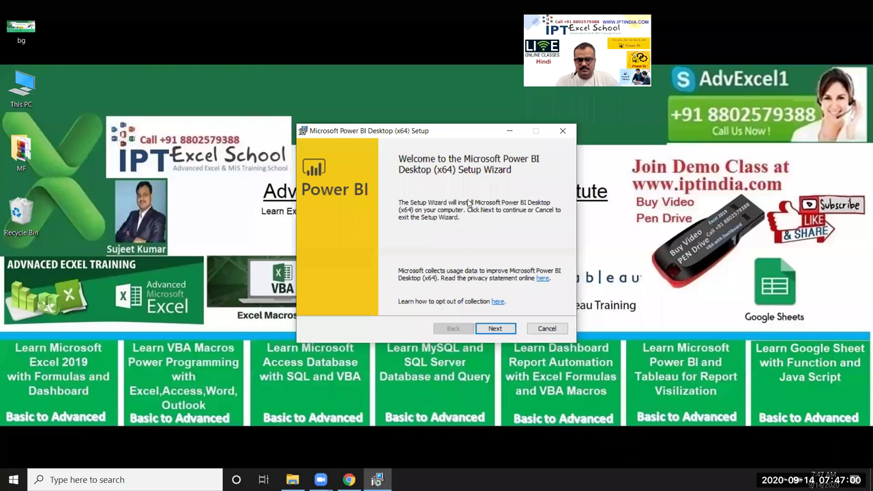
Accept the licence terms, keep the default Program Files folder, and install Power BI Desktop
{"action": "left_click", "coordinate": [492, 330]}
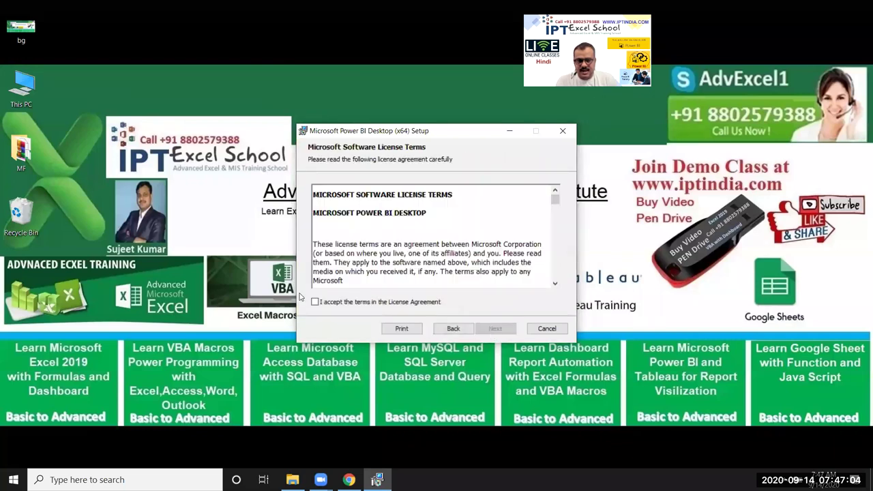
{"action": "left_click", "coordinate": [314, 302]}
{"action": "left_click", "coordinate": [496, 332]}
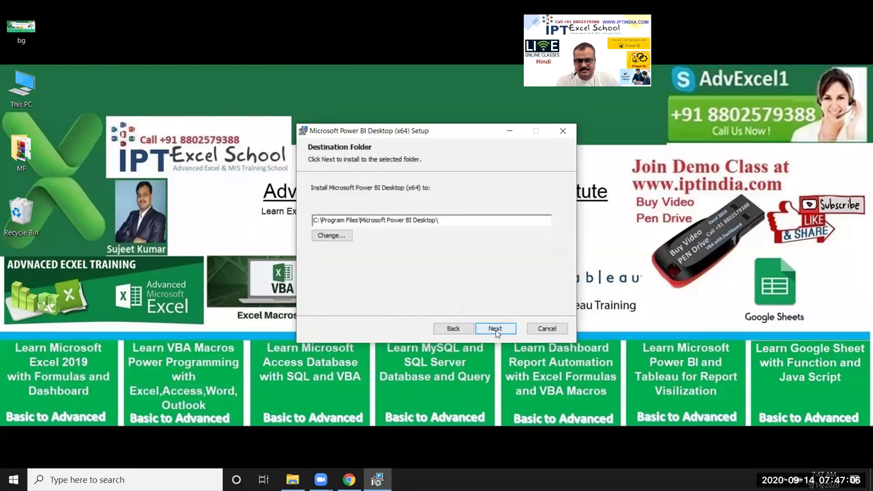
{"action": "left_click", "coordinate": [496, 331]}
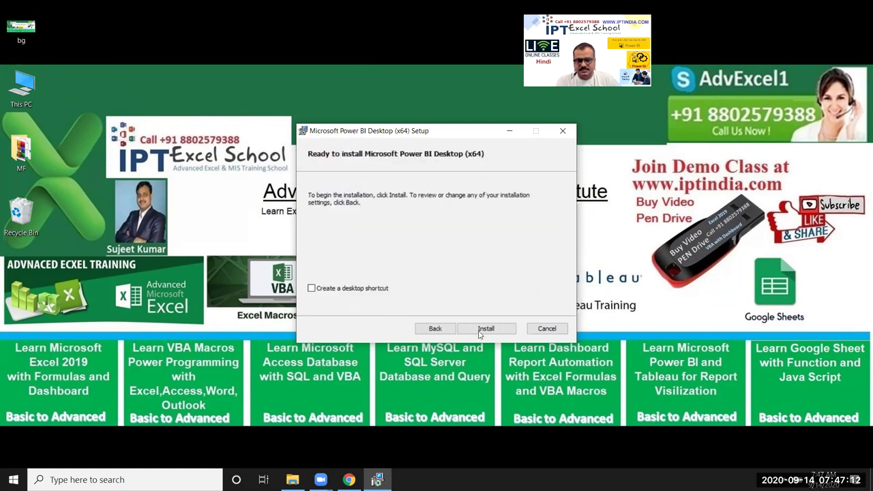
{"action": "left_click", "coordinate": [482, 329]}
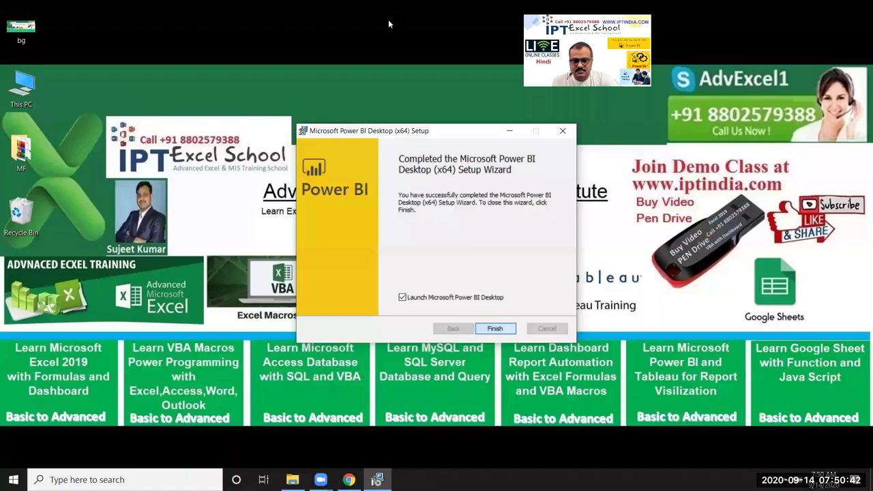
Finish setup with 'Launch Microsoft Power BI Desktop' ticked, then bring Chrome's download page forward
{"action": "left_click", "coordinate": [501, 328]}
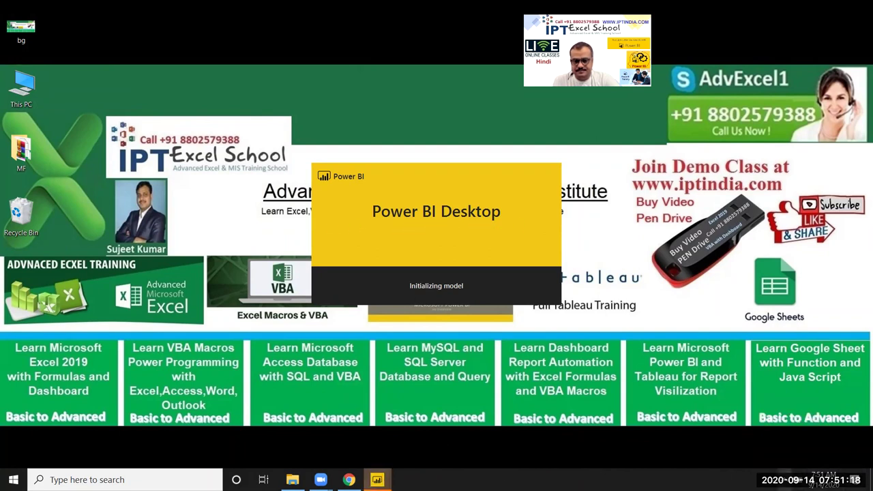
{"action": "mouse_move", "coordinate": [376, 480]}
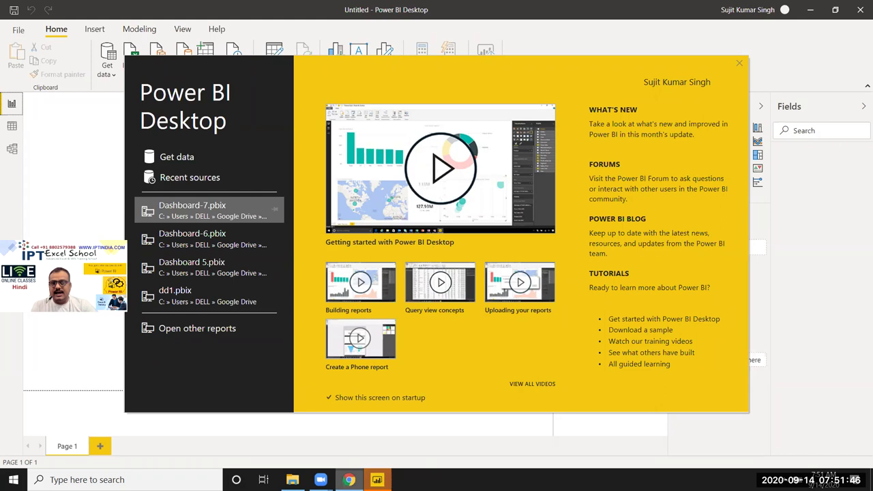
{"action": "left_click", "coordinate": [349, 479]}
{"action": "scroll", "coordinate": [553, 189], "scroll_direction": "up", "scroll_amount": 3}
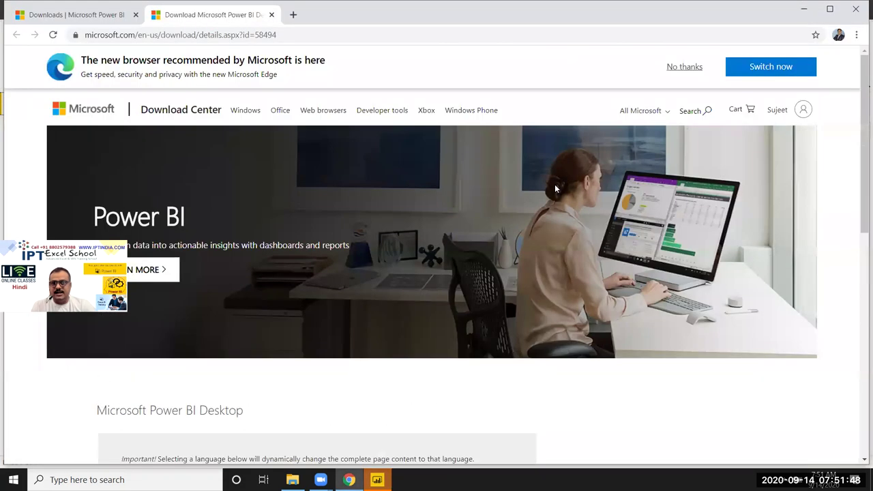
From the Power BI downloads tab, go to the Get Started page and open the free-trial sign-up form
{"action": "left_click", "coordinate": [75, 15]}
{"action": "left_click", "coordinate": [728, 67]}
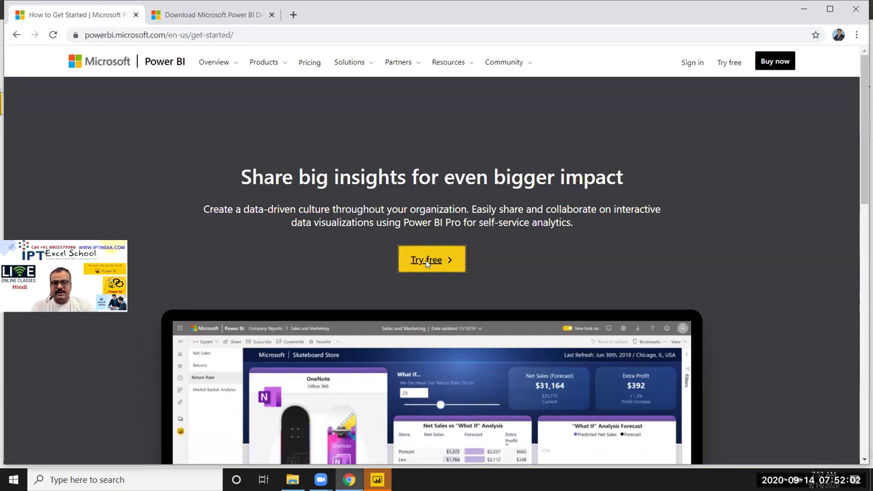
{"action": "left_click", "coordinate": [427, 263]}
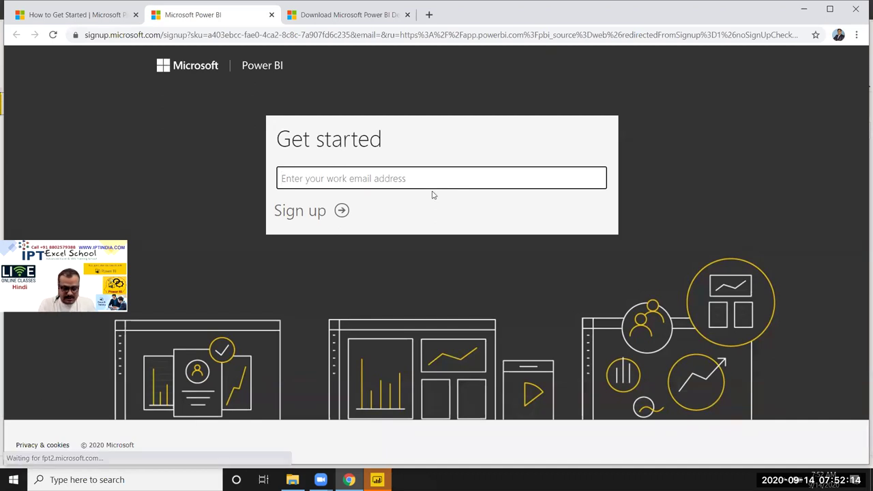
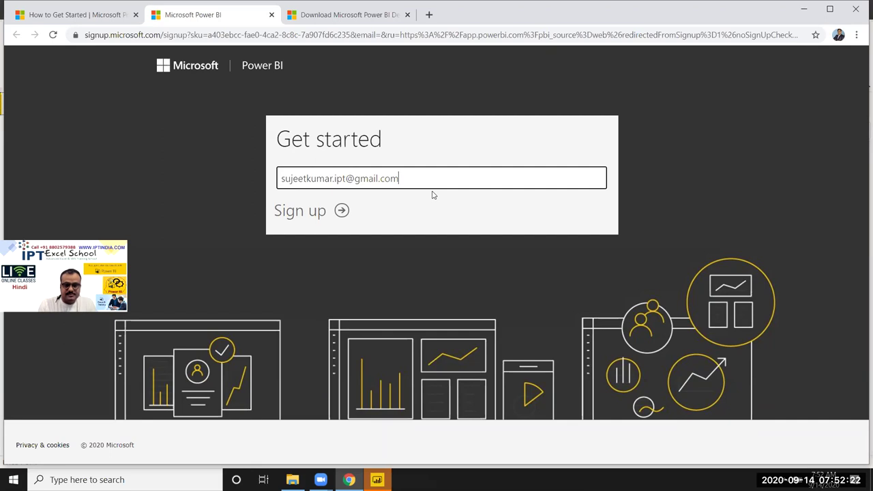
Submit a personal email address for the trial and dismiss the rejection message
{"action": "key", "text": "Return"}
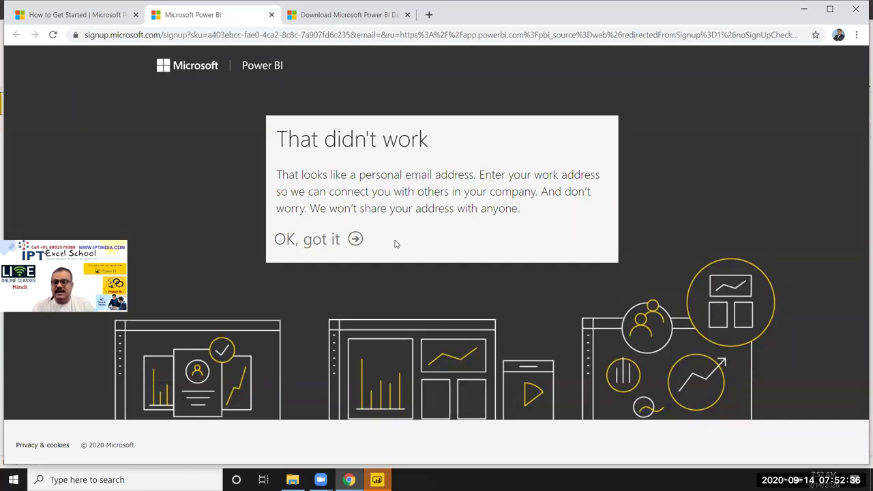
{"action": "left_click", "coordinate": [325, 244]}
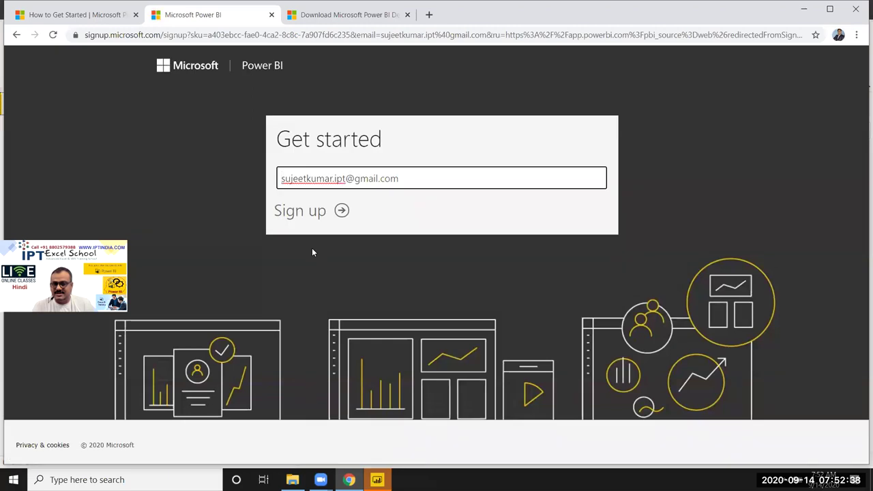
Select the entered email address and close the sign-up tab
{"action": "left_click_drag", "start_coordinate": [408, 179], "coordinate": [316, 179]}
{"action": "left_click_drag", "start_coordinate": [241, 181], "coordinate": [205, 179]}
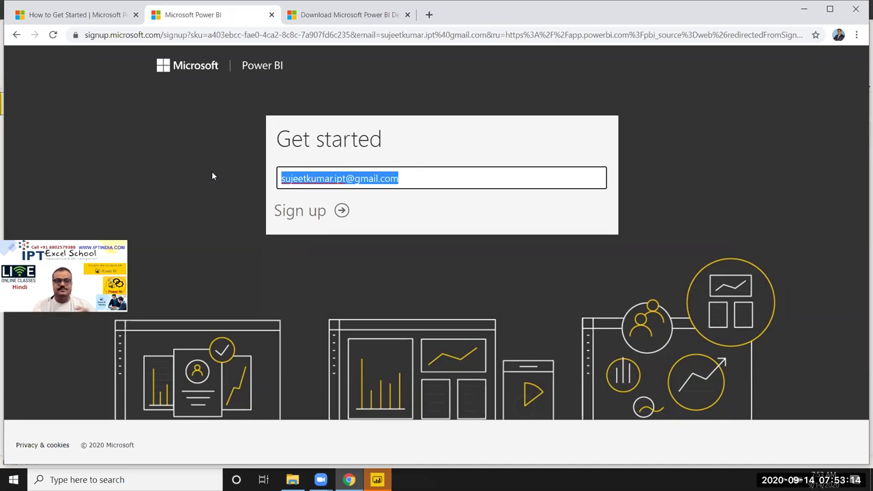
{"action": "left_click", "coordinate": [272, 14]}
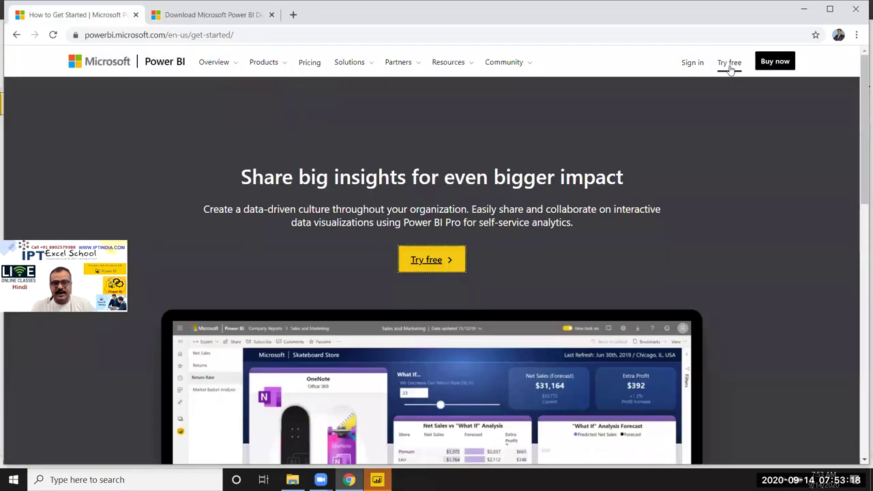
Sign in to Power BI with the work account, its password and the texted verification code
{"action": "left_click", "coordinate": [692, 63]}
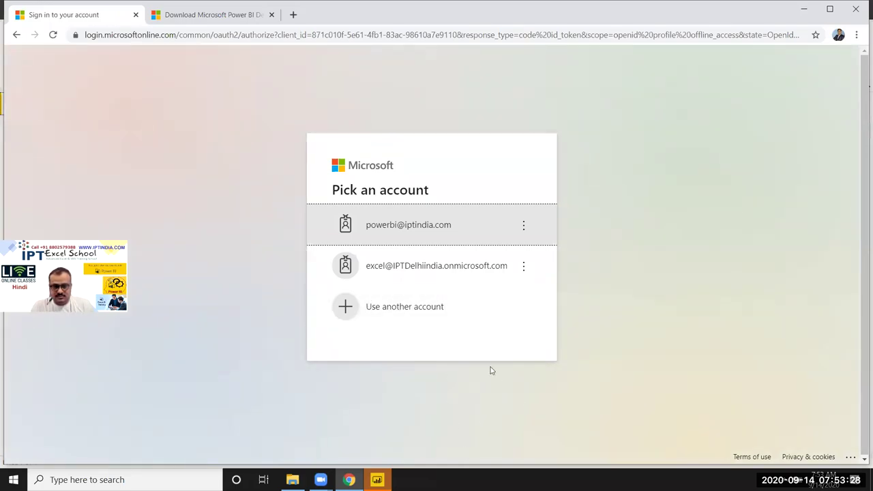
{"action": "left_click", "coordinate": [427, 279]}
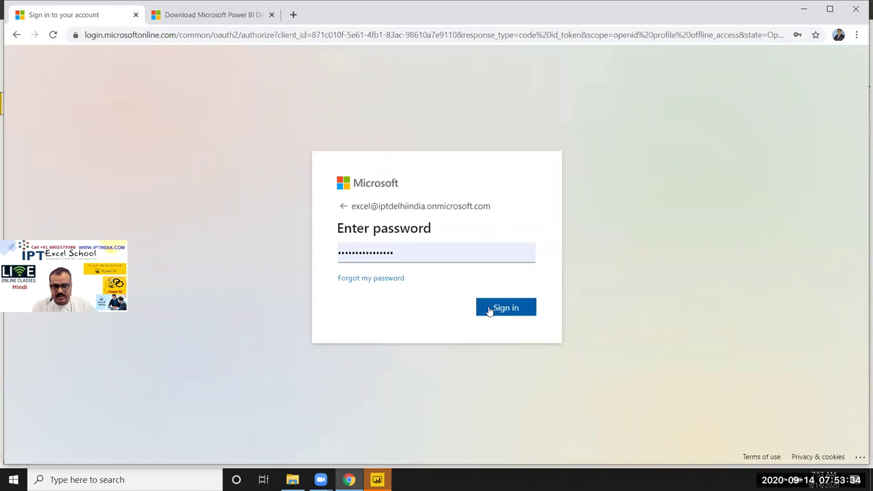
{"action": "left_click", "coordinate": [488, 310]}
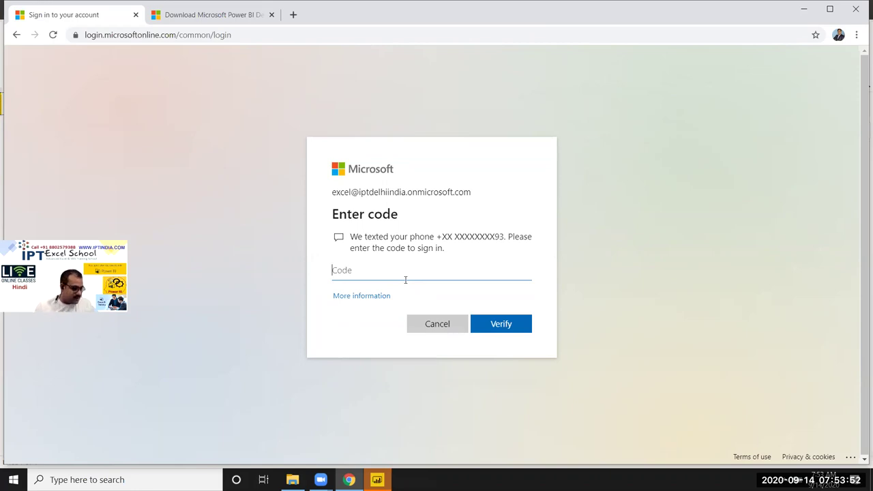
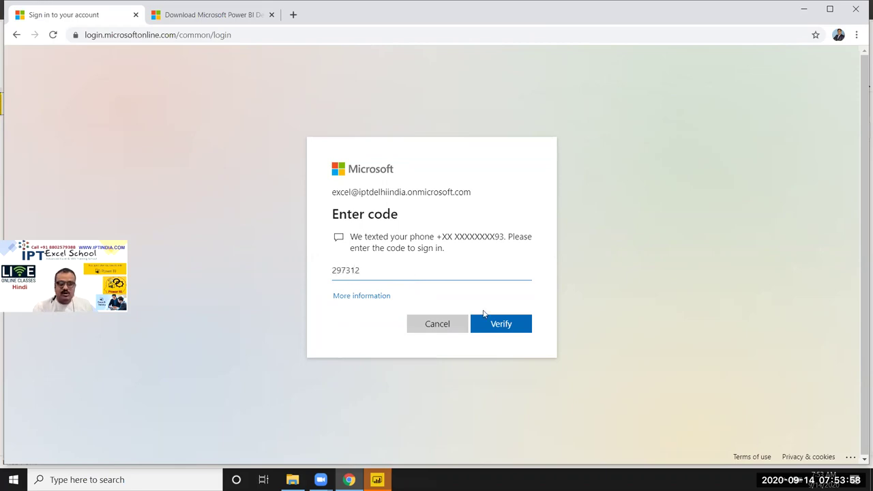
Verify the texted code so the Power BI service home page loads
{"action": "left_click", "coordinate": [511, 328]}
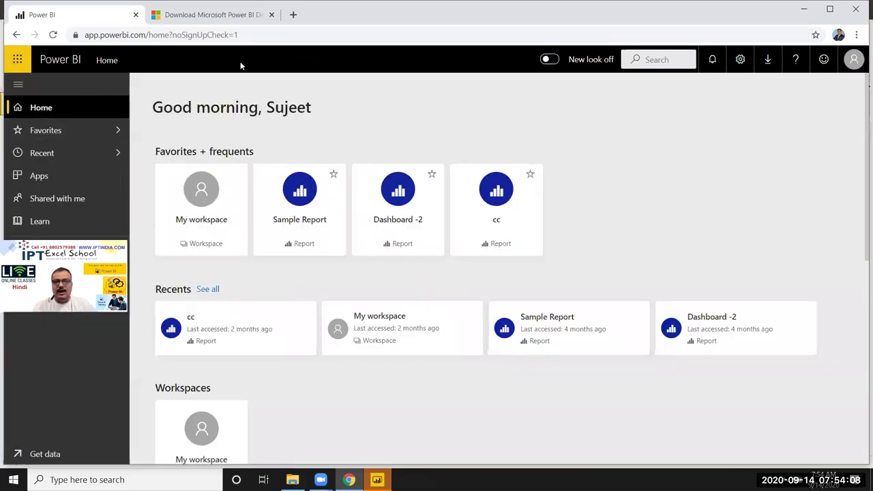
Close the Power BI Desktop start screen, then return to the Power BI web home page
{"action": "left_click", "coordinate": [377, 480]}
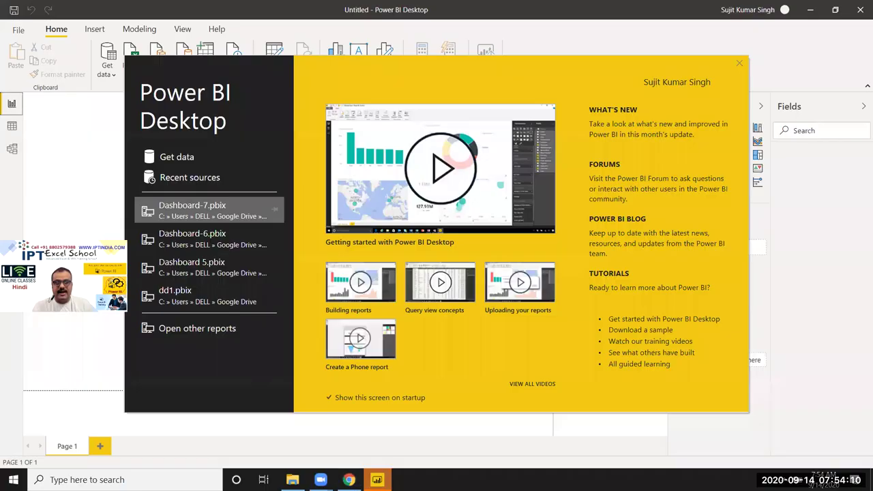
{"action": "left_click", "coordinate": [741, 64]}
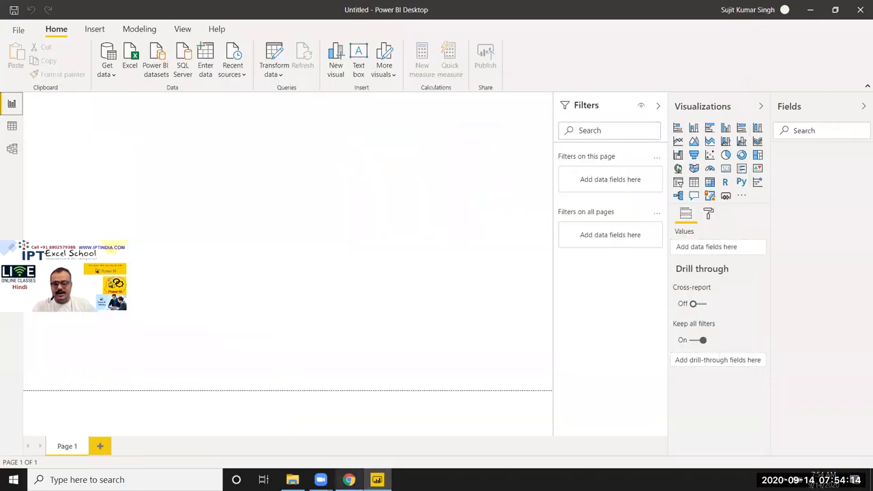
{"action": "left_click", "coordinate": [349, 480]}
{"action": "key", "text": "alt+Tab"}
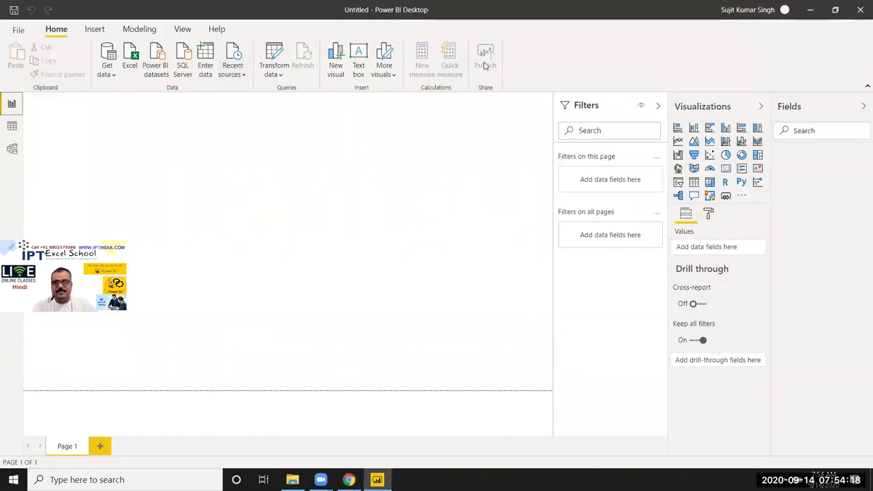
{"action": "key", "text": "alt+Tab"}
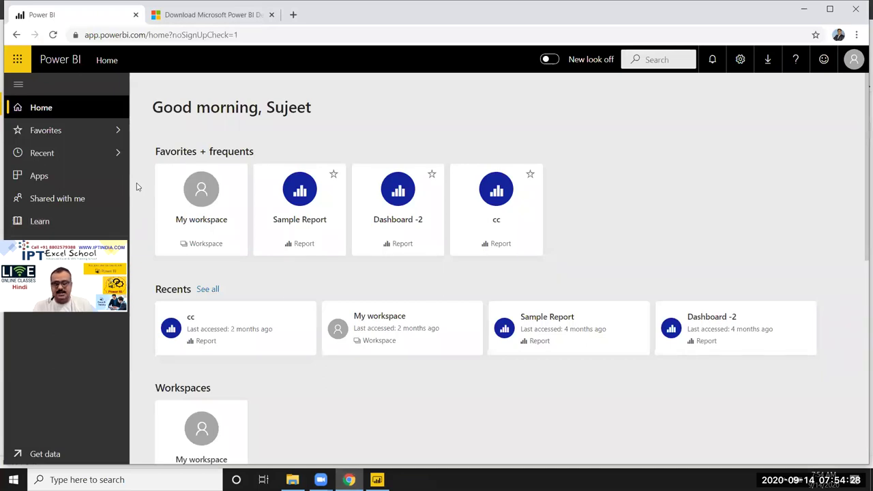
Launch the Admin app from the Power BI app launcher, reaching the account picker
{"action": "left_click", "coordinate": [22, 66]}
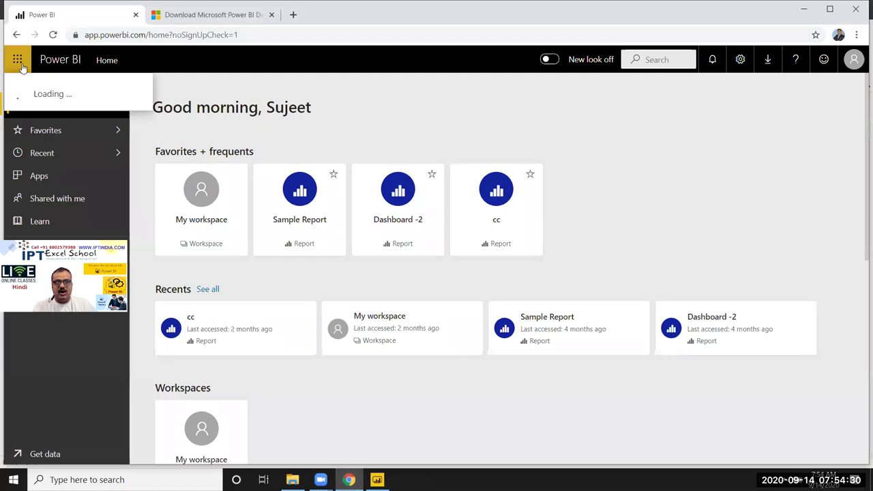
{"action": "left_click", "coordinate": [22, 66]}
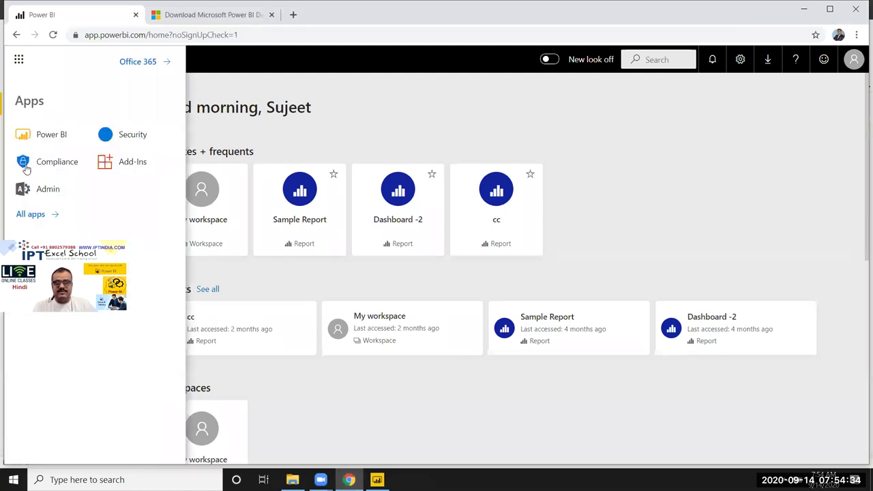
{"action": "left_click", "coordinate": [52, 191]}
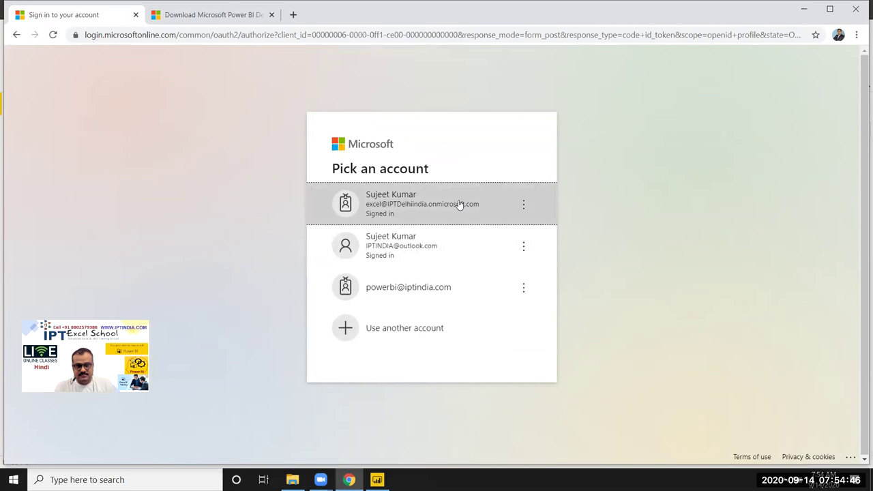
Sign in with the first work account and open Add user under User management
{"action": "left_click", "coordinate": [460, 205]}
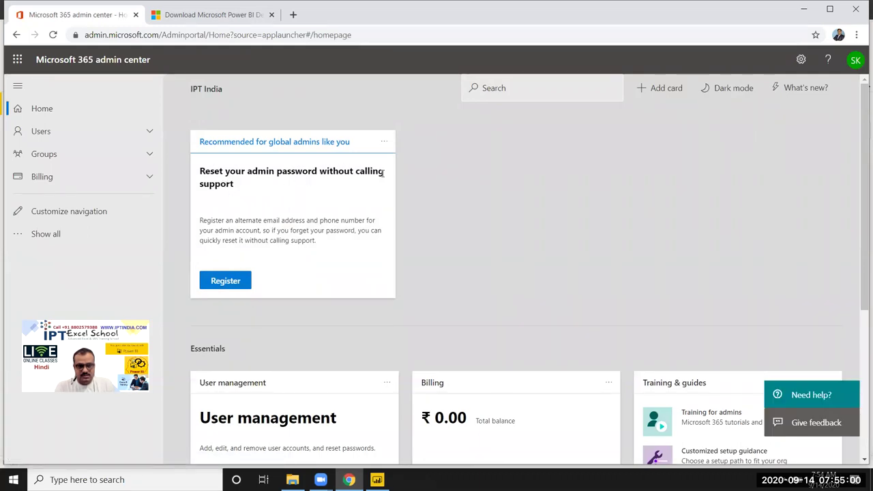
{"action": "scroll", "coordinate": [235, 310], "scroll_direction": "down", "scroll_amount": 3}
{"action": "left_click", "coordinate": [237, 300]}
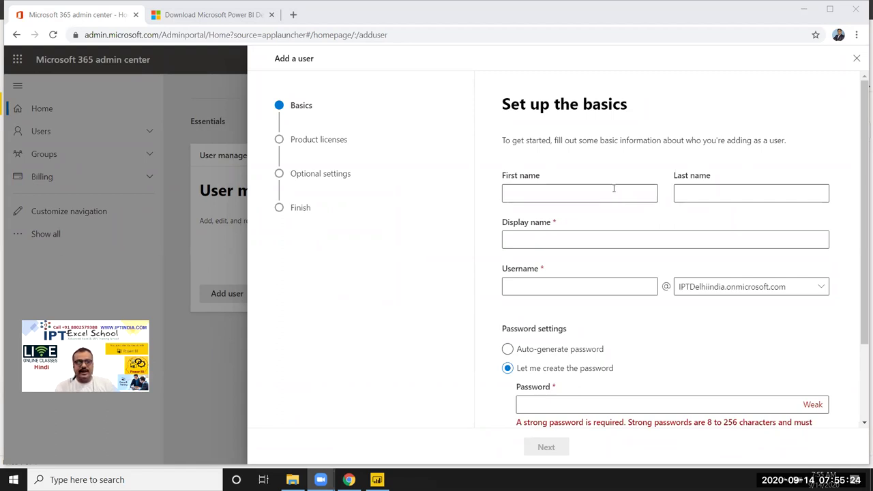
Discard the Add a user form and minimize Chrome to show the empty Power BI report
{"action": "left_click", "coordinate": [857, 58]}
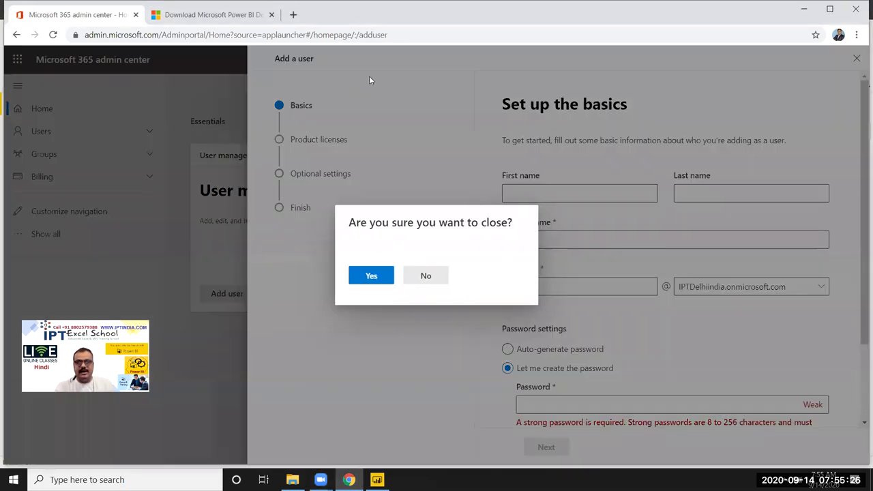
{"action": "left_click", "coordinate": [386, 275]}
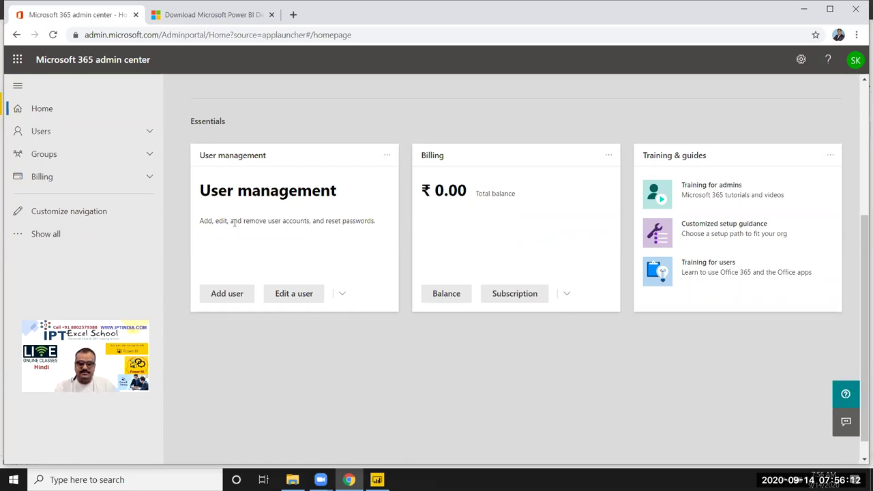
{"action": "left_click", "coordinate": [805, 11]}
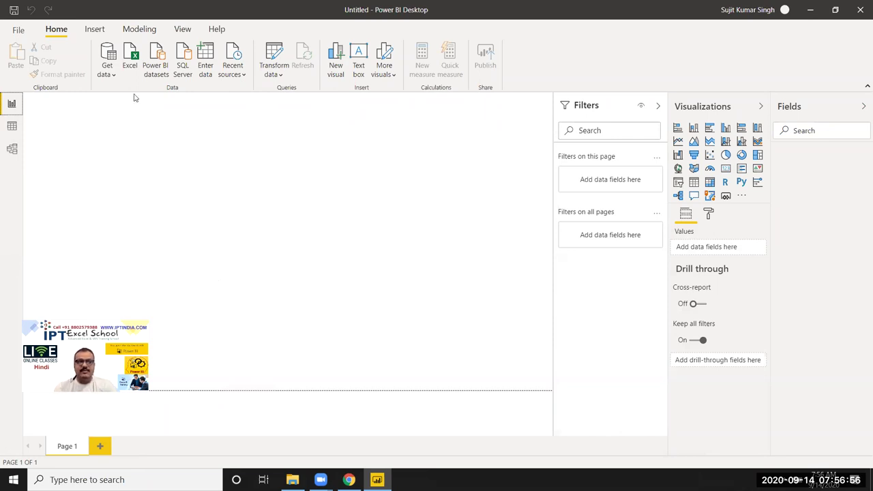
Open Get data and choose More... to show the full connector catalogue
{"action": "left_click", "coordinate": [111, 78]}
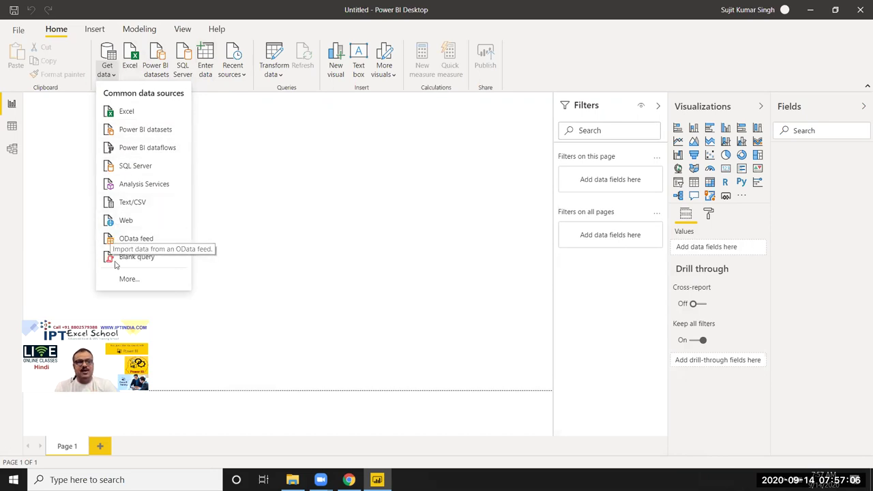
{"action": "left_click", "coordinate": [123, 281]}
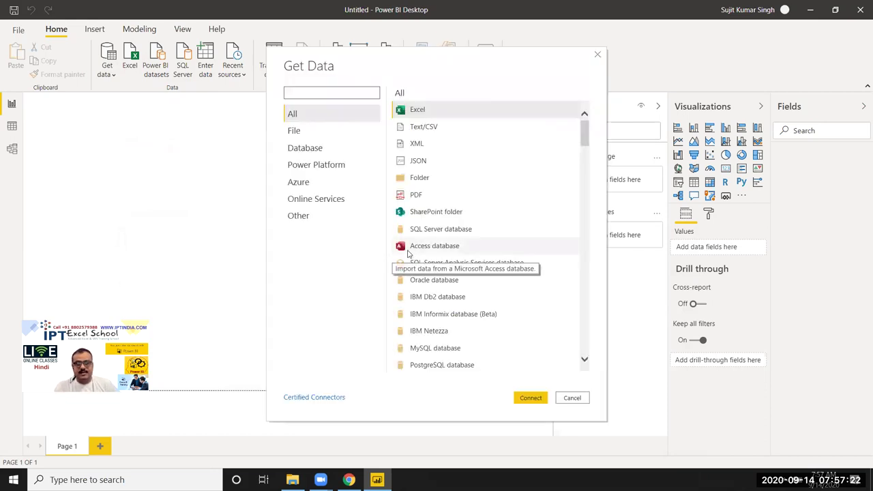
Filter to File connectors and connect the Excel connector to MPivot.xlsm from Documents
{"action": "left_click", "coordinate": [311, 136]}
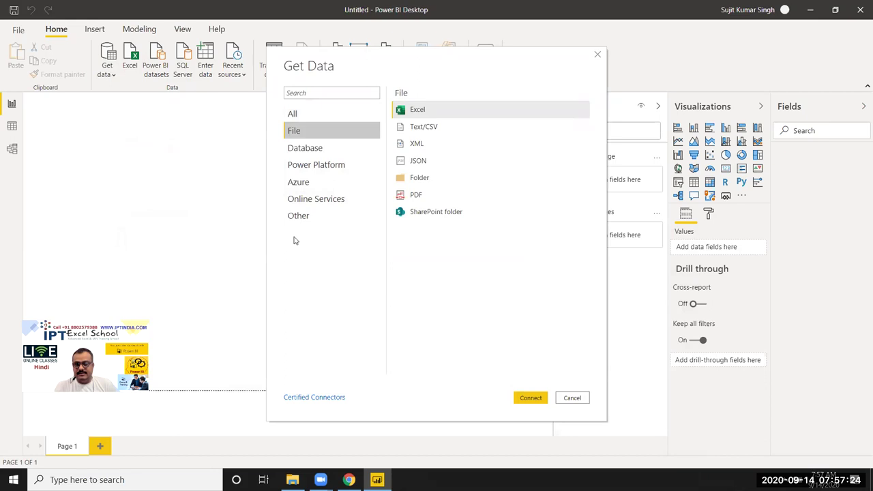
{"action": "left_click", "coordinate": [530, 397]}
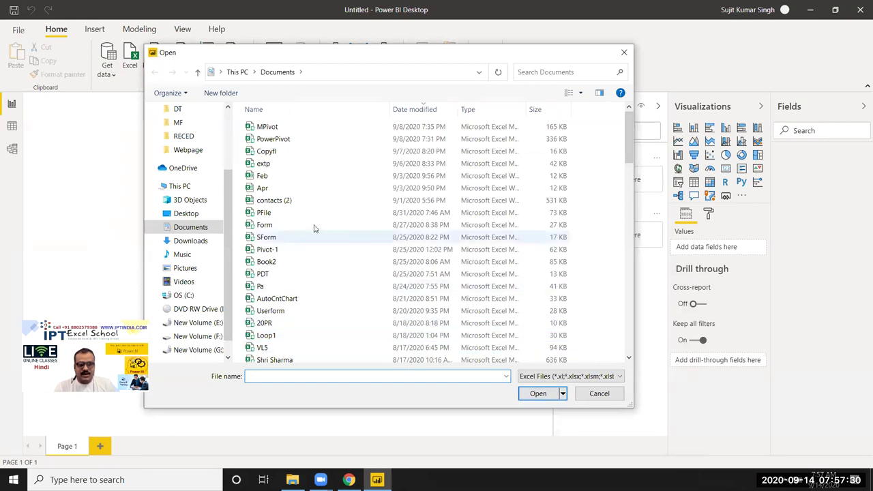
{"action": "left_click", "coordinate": [297, 170]}
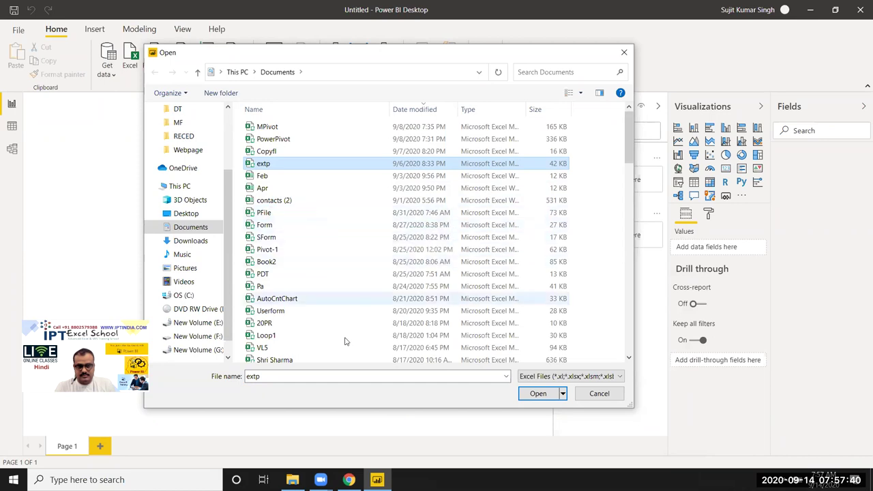
{"action": "left_click", "coordinate": [279, 126]}
{"action": "left_click", "coordinate": [542, 395]}
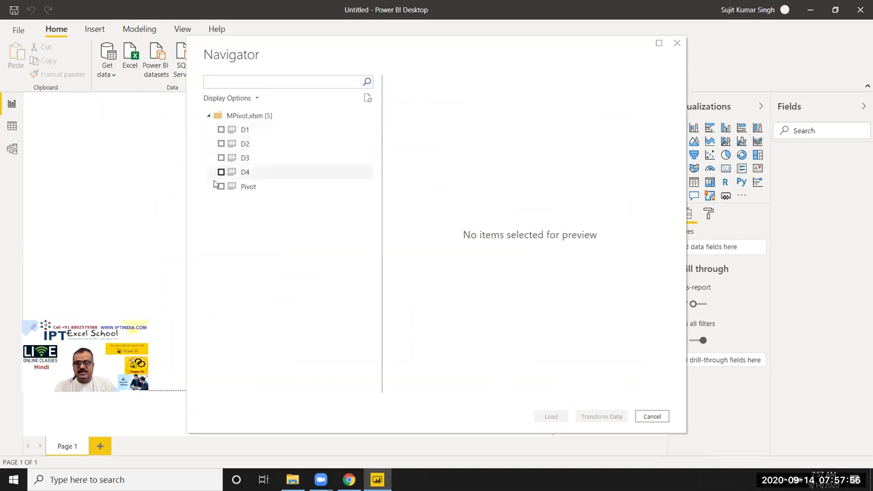
Select the D1 sheet in Navigator, preview it, and load it as a 47-row table
{"action": "left_click", "coordinate": [220, 130]}
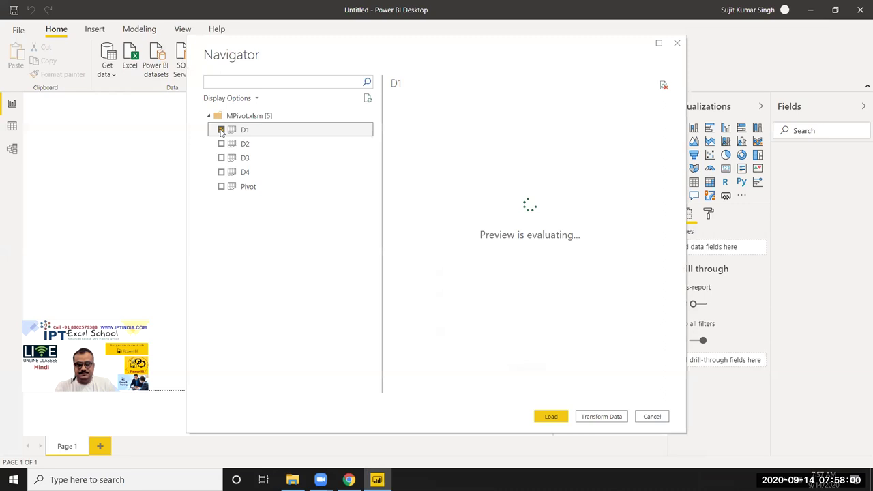
{"action": "mouse_move", "coordinate": [523, 389]}
{"action": "left_mouse_down"}
{"action": "mouse_move", "coordinate": [556, 389]}
{"action": "mouse_move", "coordinate": [457, 371]}
{"action": "left_mouse_up"}
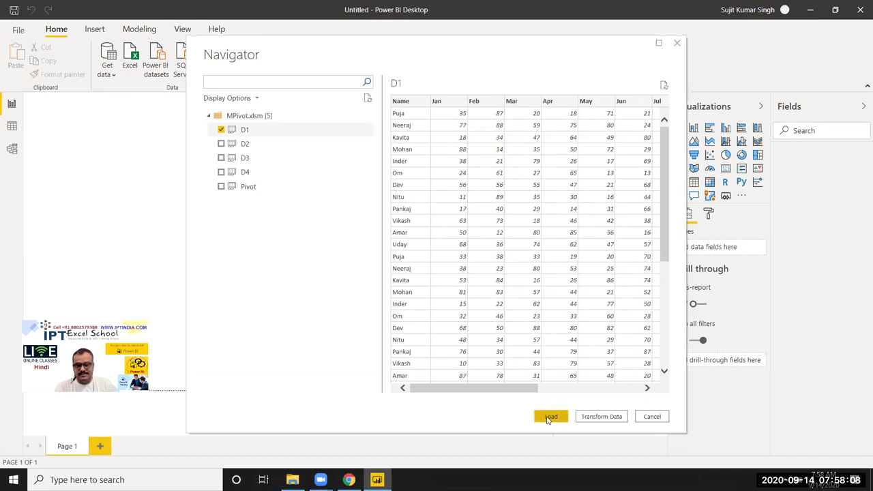
{"action": "left_click", "coordinate": [547, 420]}
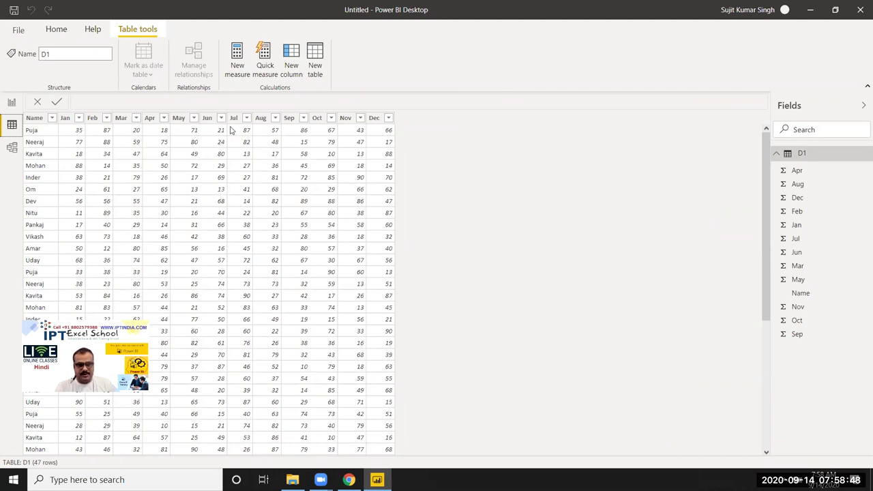
Return to the empty report page and collapse the Filters pane
{"action": "left_click", "coordinate": [12, 106]}
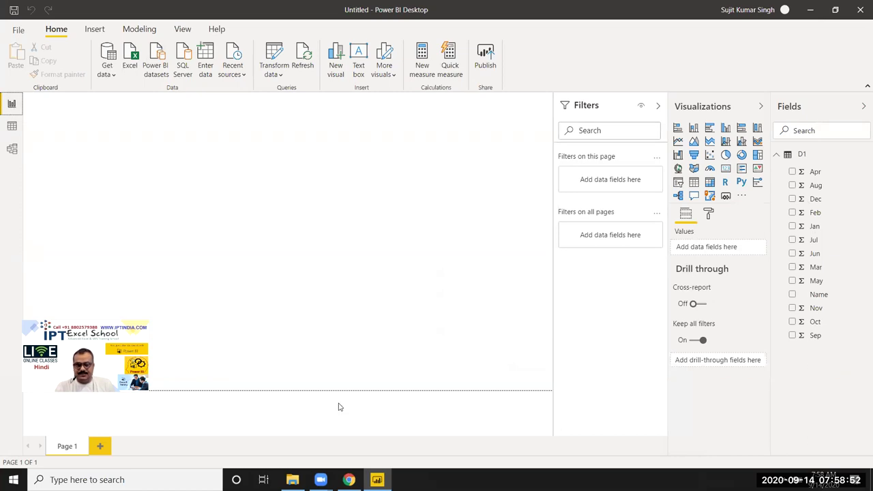
{"action": "left_click", "coordinate": [658, 110]}
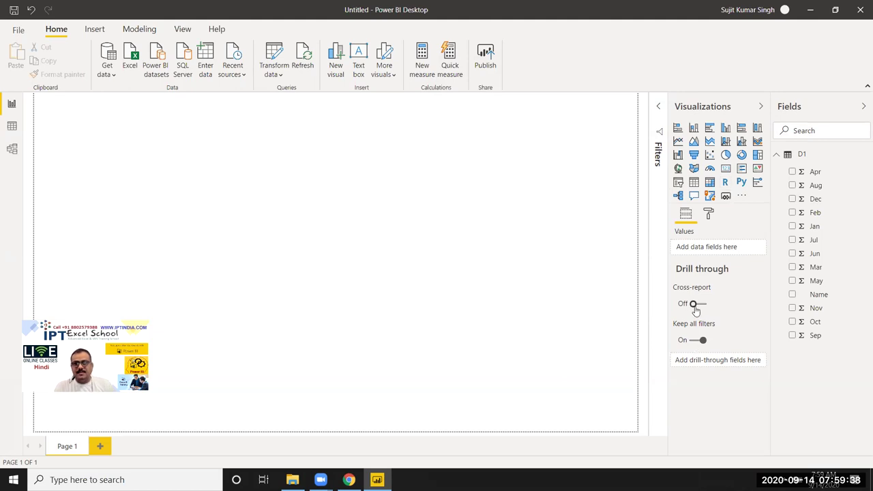
Place a gauge at the page's top-left and feed it Jan, showing 2235 on 0–4470
{"action": "left_click", "coordinate": [710, 170]}
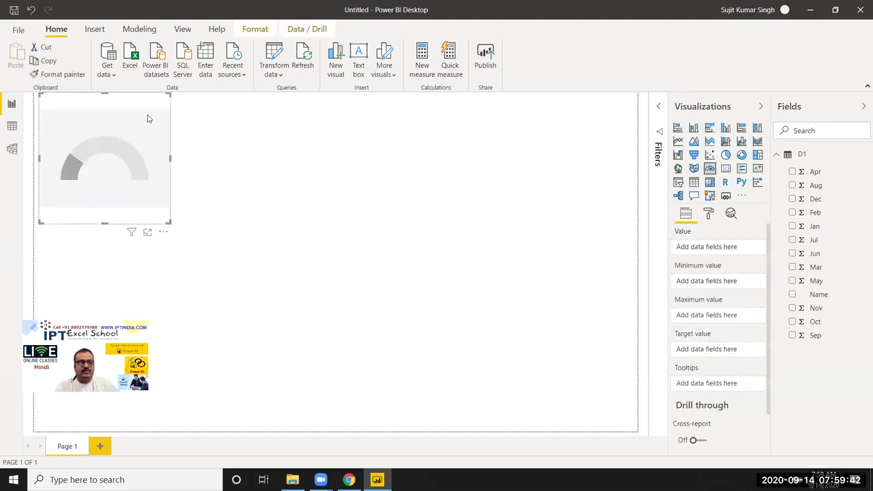
{"action": "left_click_drag", "start_coordinate": [136, 107], "coordinate": [140, 111]}
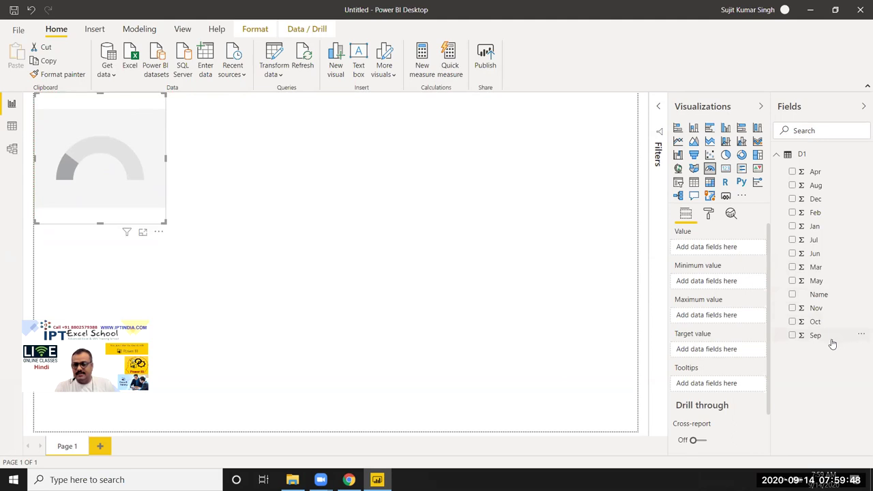
{"action": "left_click", "coordinate": [819, 252]}
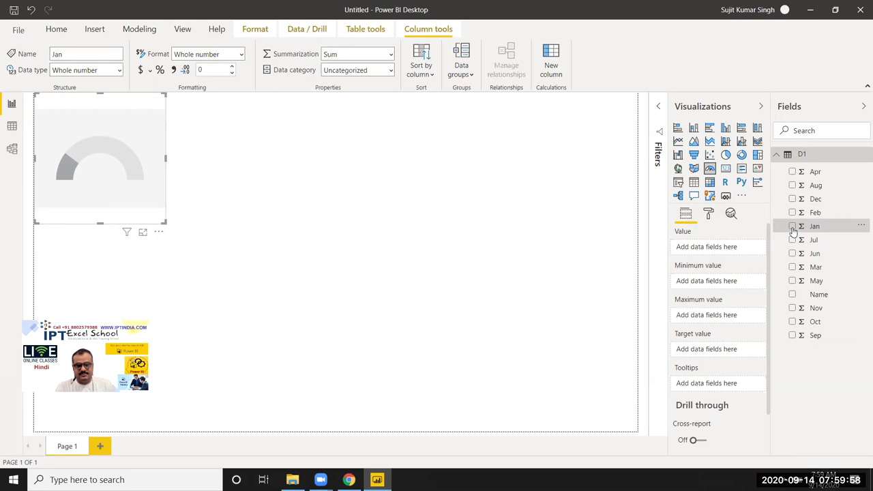
{"action": "left_click", "coordinate": [792, 226]}
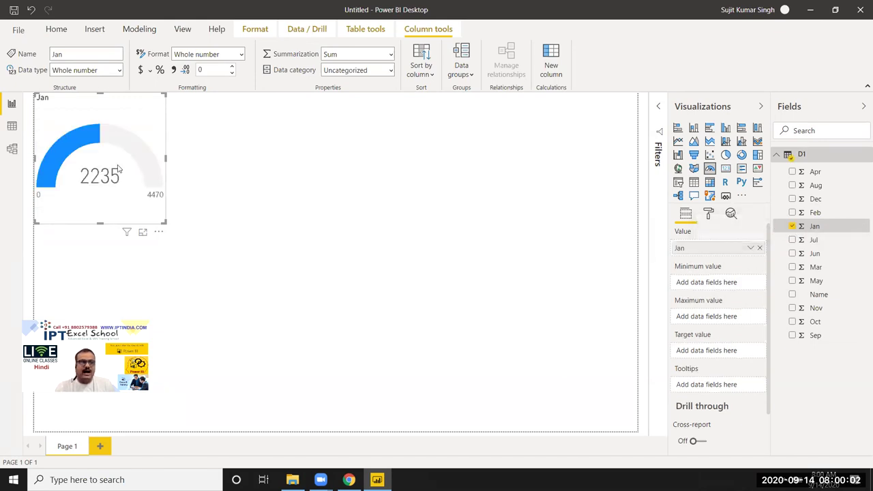
{"action": "mouse_move", "coordinate": [115, 173]}
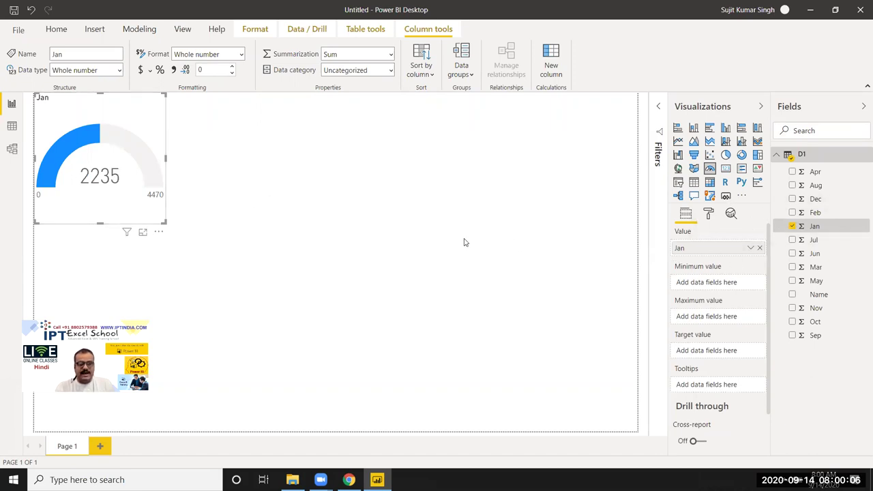
{"action": "left_click", "coordinate": [152, 225]}
{"action": "left_click", "coordinate": [150, 218]}
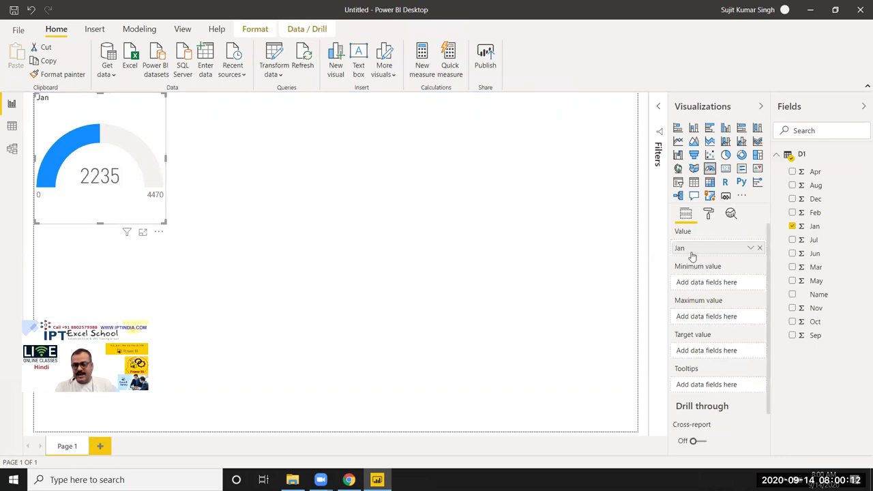
{"action": "scroll", "coordinate": [700, 344], "scroll_direction": "down", "scroll_amount": 2}
{"action": "scroll", "coordinate": [697, 384], "scroll_direction": "up", "scroll_amount": 2}
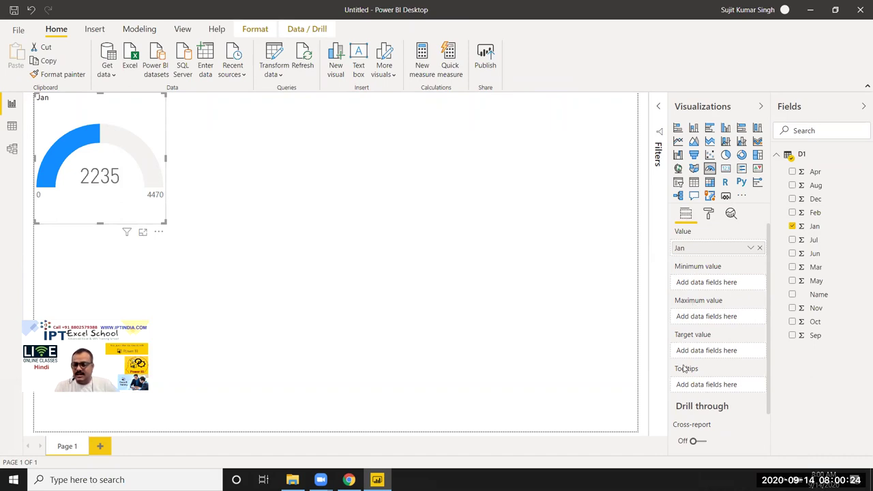
Set the Jan gauge's fill colour under Data colors to purple #6B007B
{"action": "left_click", "coordinate": [709, 215]}
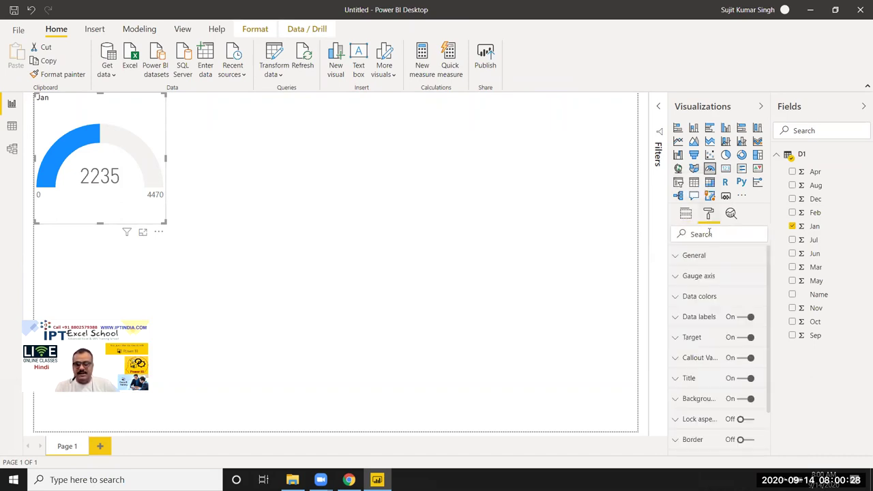
{"action": "left_click", "coordinate": [720, 261]}
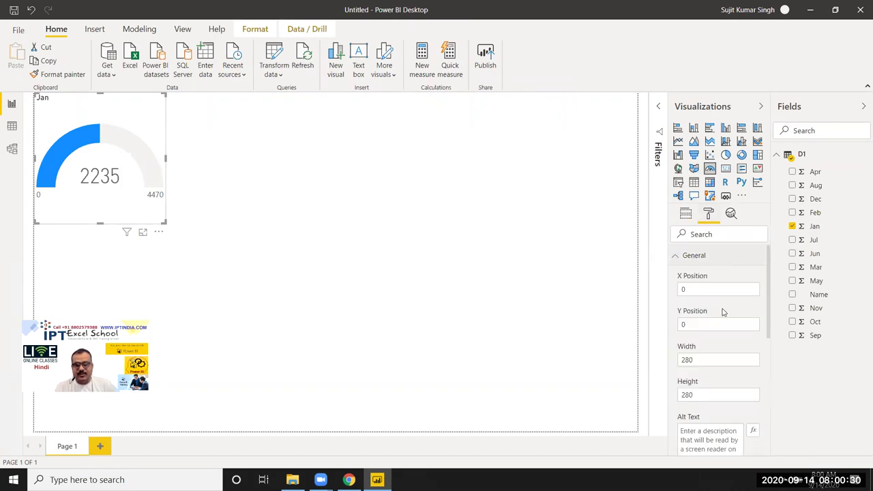
{"action": "scroll", "coordinate": [722, 341], "scroll_direction": "down", "scroll_amount": 3}
{"action": "scroll", "coordinate": [728, 397], "scroll_direction": "down", "scroll_amount": 1}
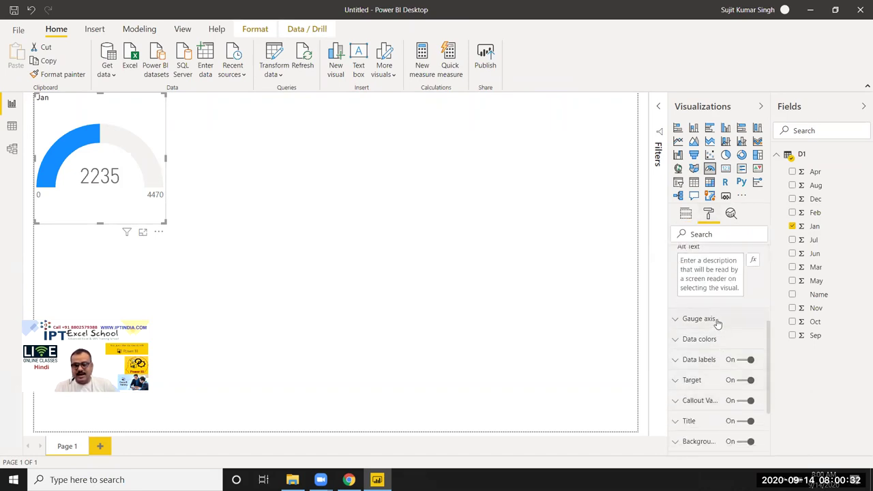
{"action": "left_click", "coordinate": [714, 341]}
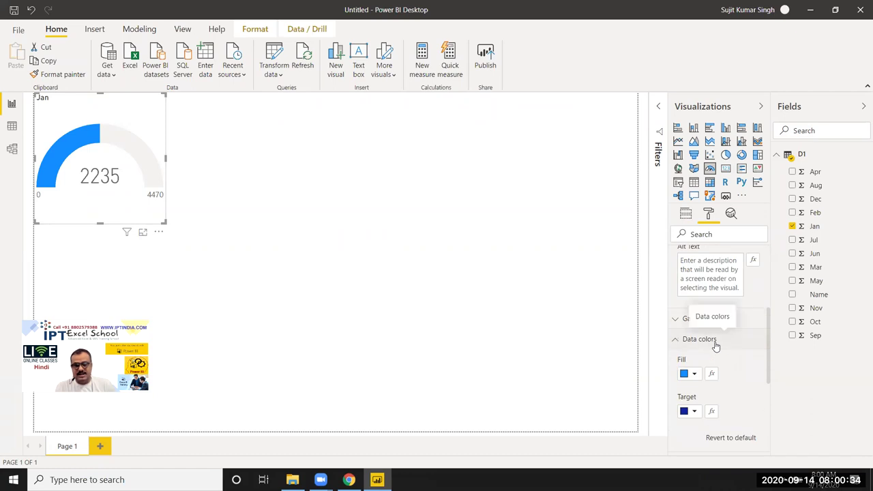
{"action": "scroll", "coordinate": [716, 346], "scroll_direction": "down", "scroll_amount": 2}
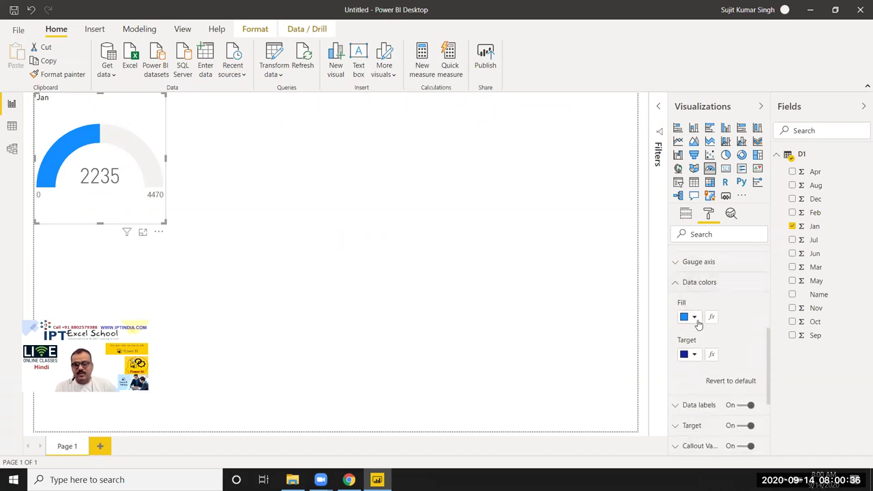
{"action": "left_click", "coordinate": [694, 317]}
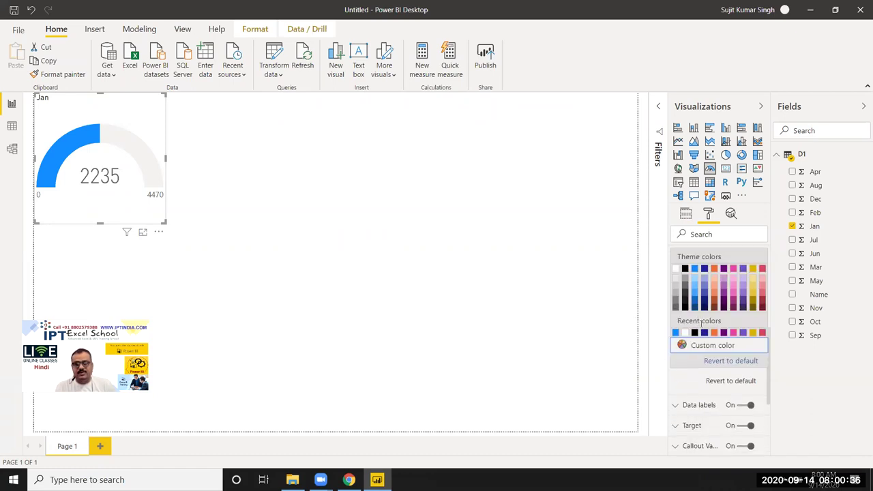
{"action": "left_click", "coordinate": [725, 270]}
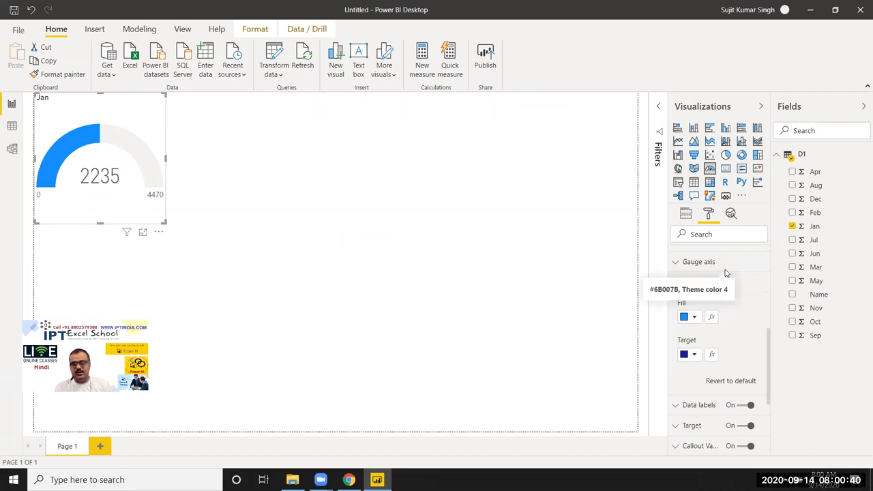
{"action": "left_click", "coordinate": [696, 317]}
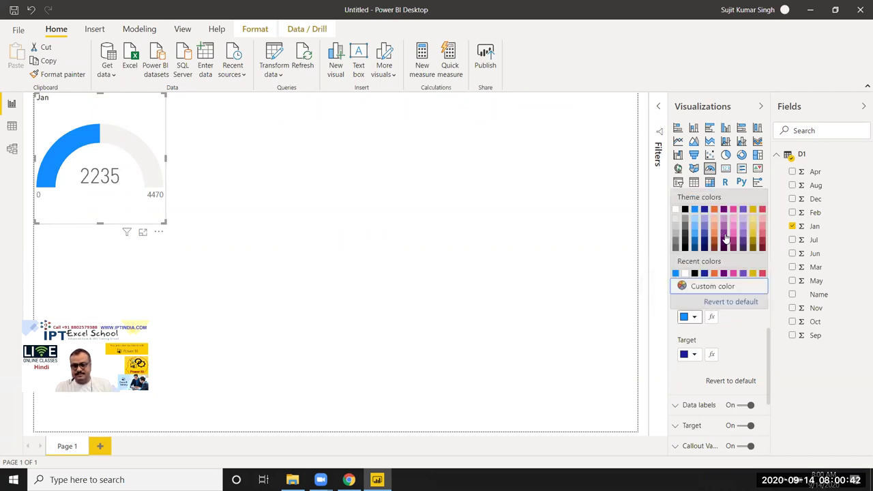
{"action": "left_click", "coordinate": [725, 212]}
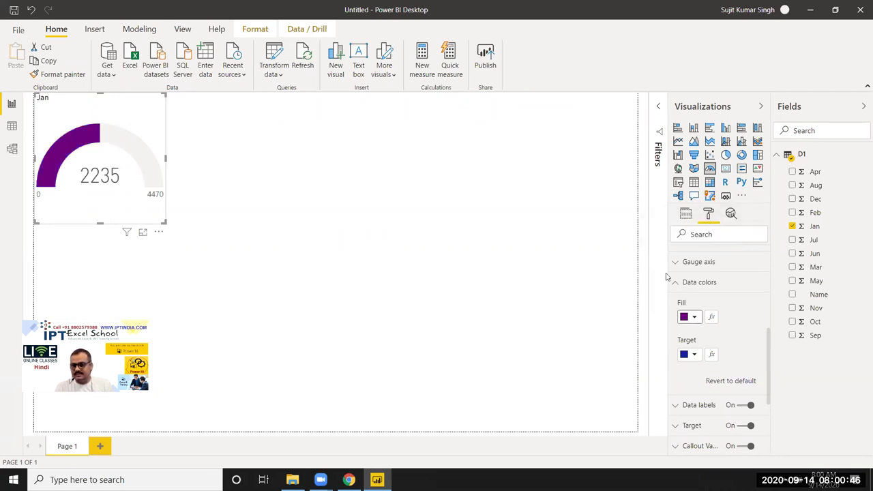
{"action": "scroll", "coordinate": [722, 349], "scroll_direction": "down", "scroll_amount": 3}
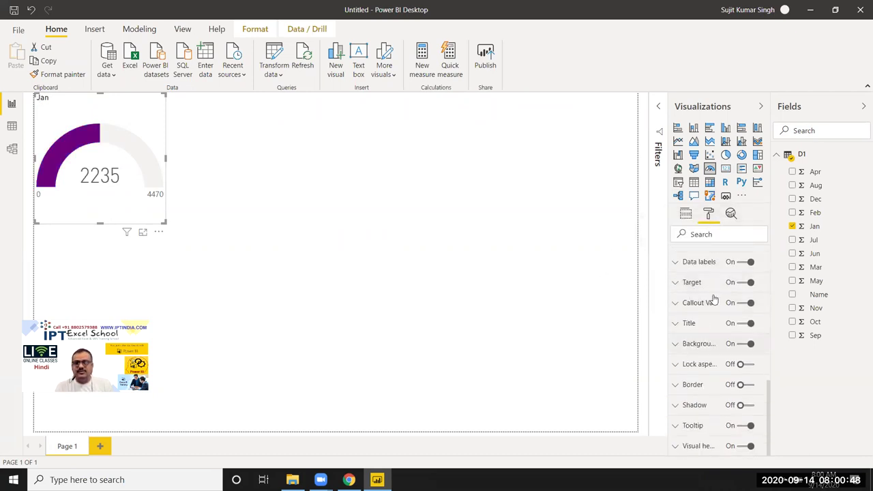
Check the gauge's Analytics options, which report no analytics features for this visual
{"action": "left_click", "coordinate": [731, 214]}
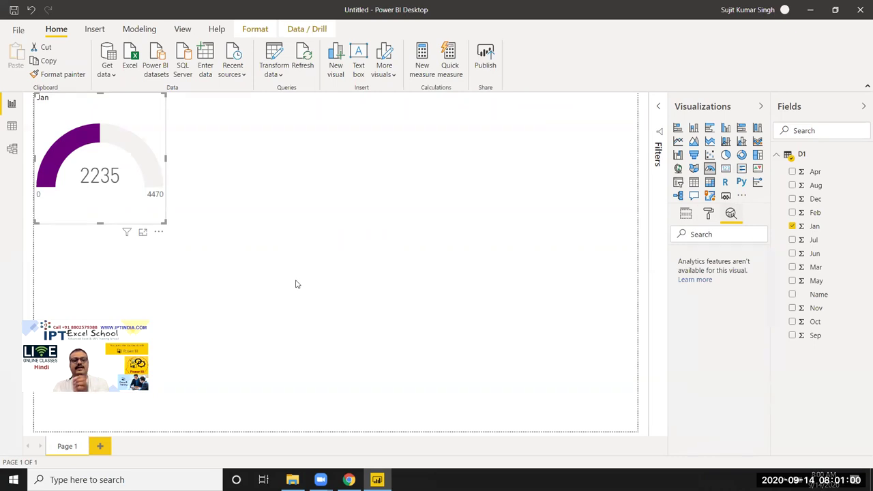
{"action": "left_click", "coordinate": [685, 216]}
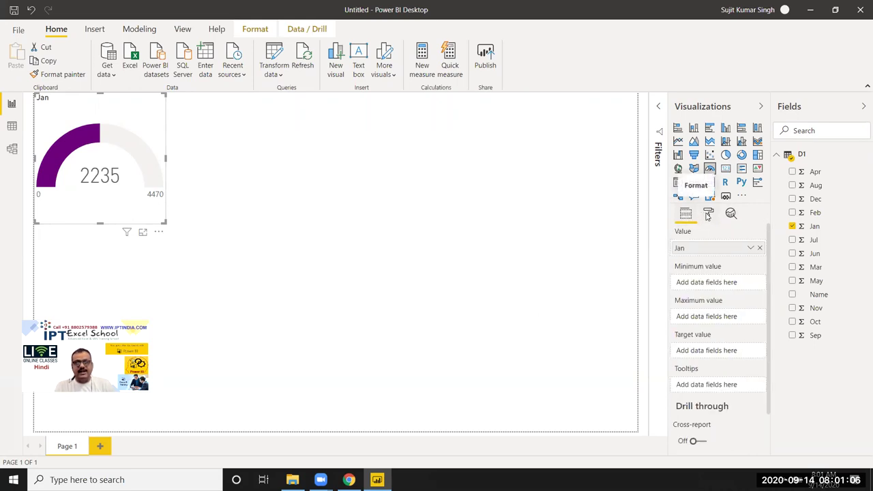
{"action": "left_click", "coordinate": [708, 215]}
{"action": "left_click", "coordinate": [730, 216]}
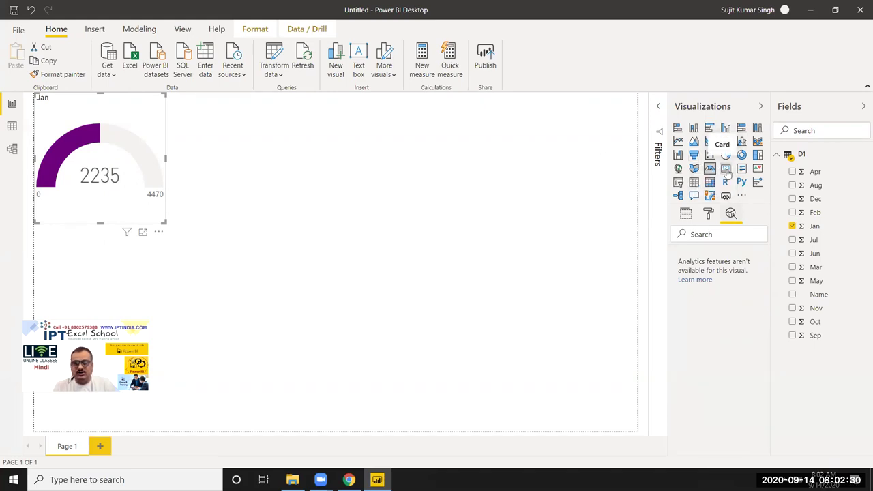
Add a blank table visual to the report page from the Insert ribbon
{"action": "left_click", "coordinate": [92, 30]}
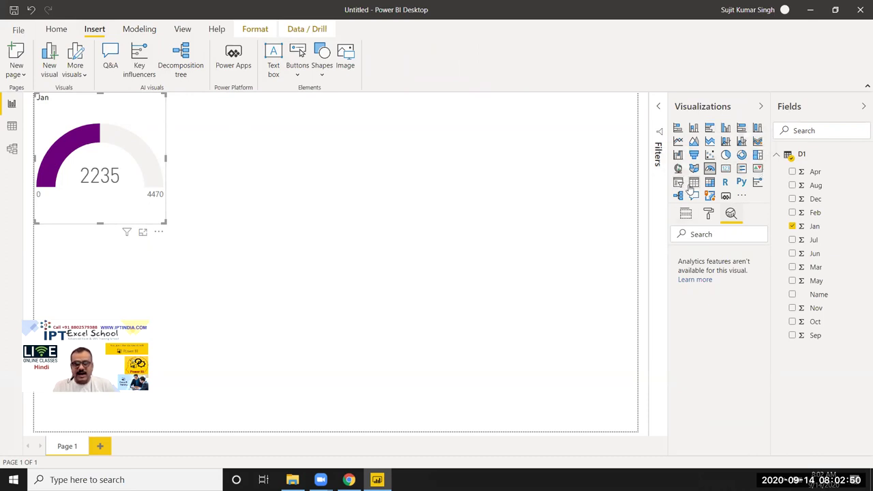
{"action": "left_click", "coordinate": [348, 284]}
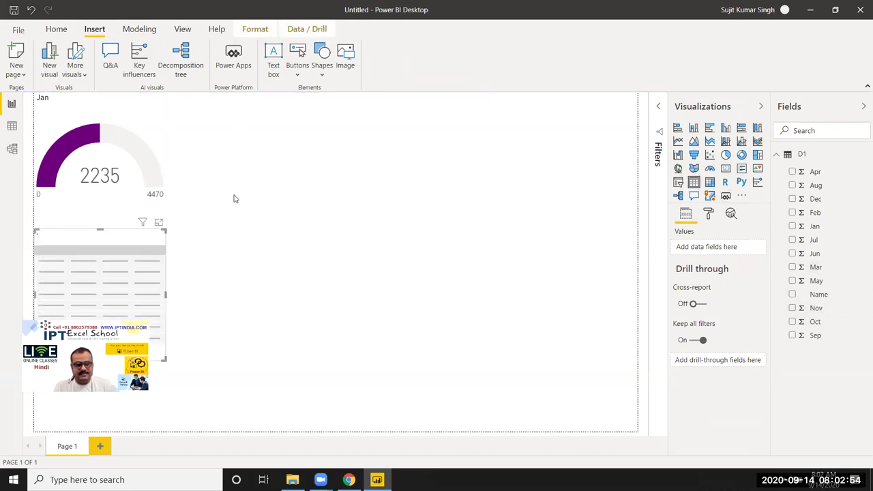
Place the table at the top centre with Name, Jan, Feb and Dec, enlarged to show all rows
{"action": "left_click_drag", "start_coordinate": [132, 239], "coordinate": [323, 123]}
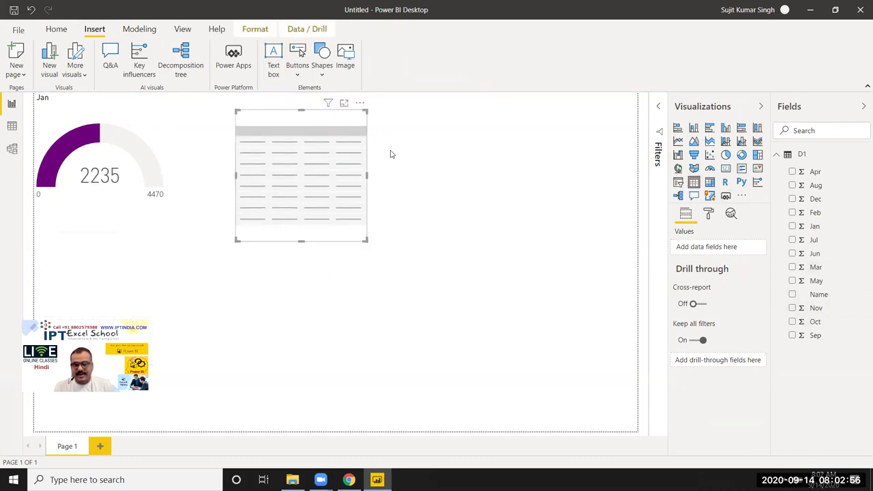
{"action": "left_click_drag", "start_coordinate": [818, 294], "coordinate": [682, 269]}
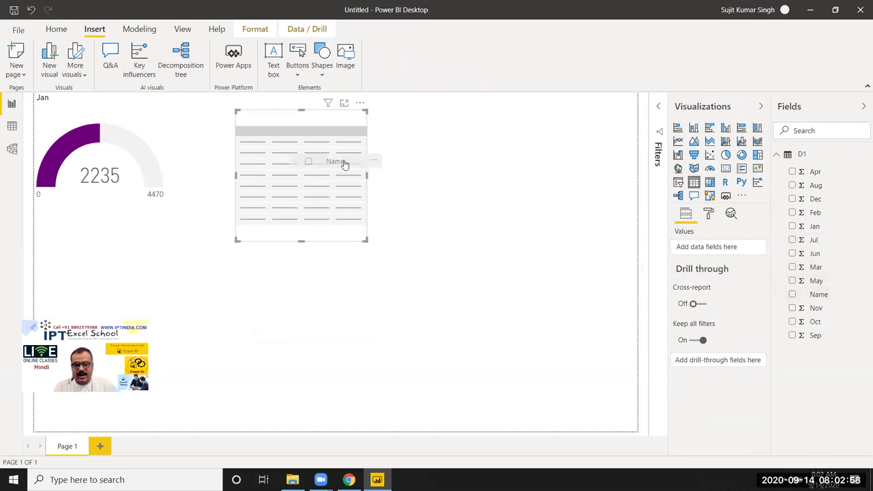
{"action": "left_click_drag", "start_coordinate": [499, 210], "coordinate": [312, 162]}
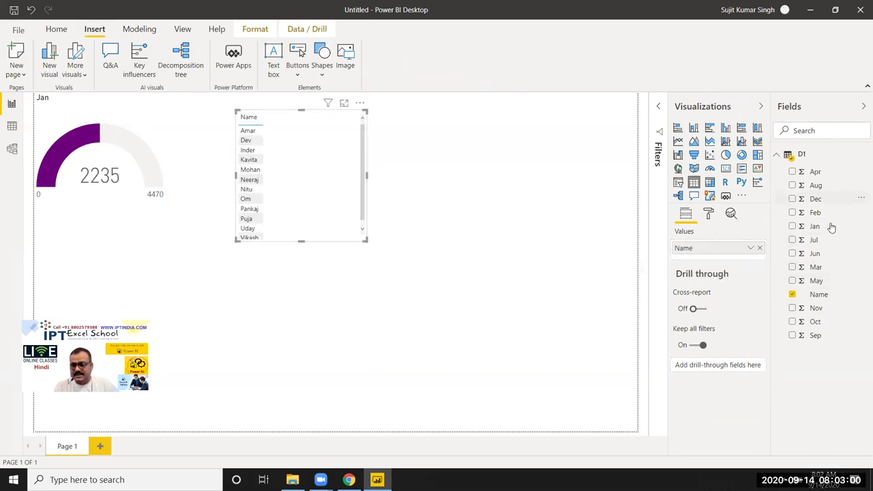
{"action": "left_click_drag", "start_coordinate": [825, 227], "coordinate": [305, 162]}
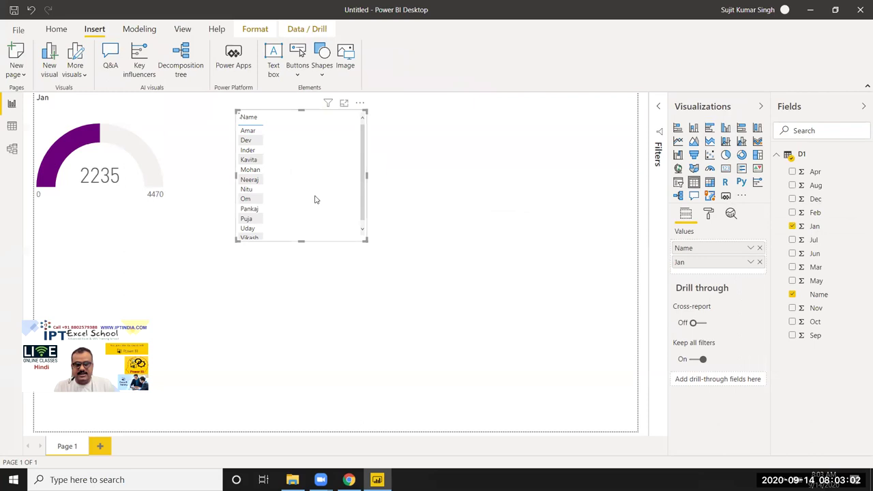
{"action": "left_click_drag", "start_coordinate": [365, 240], "coordinate": [396, 297]}
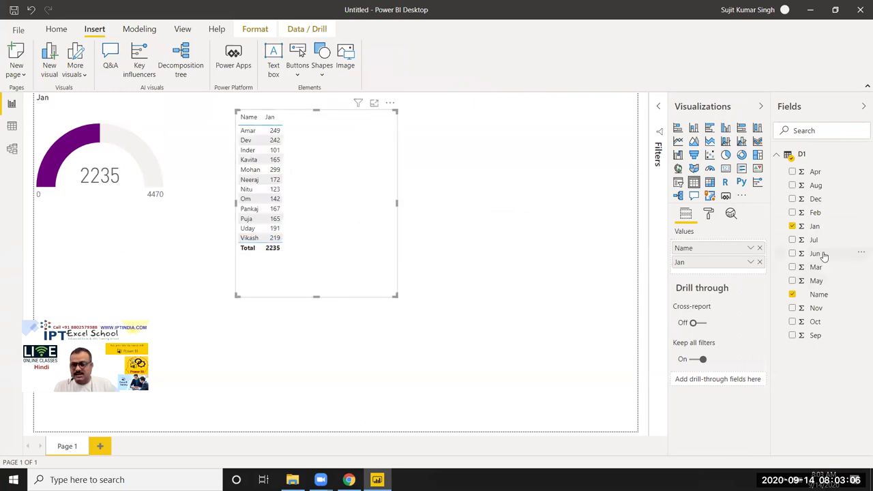
{"action": "left_click_drag", "start_coordinate": [831, 215], "coordinate": [345, 203]}
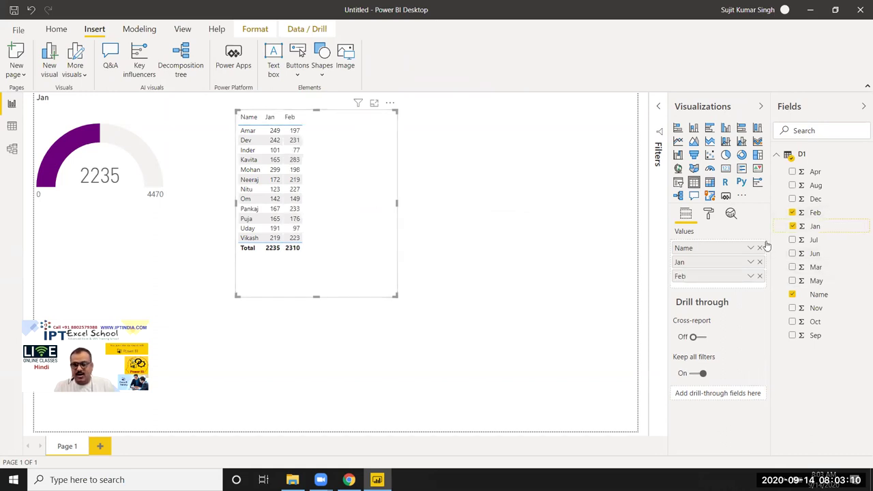
{"action": "mouse_move", "coordinate": [832, 200]}
{"action": "left_mouse_down"}
{"action": "mouse_move", "coordinate": [334, 195]}
{"action": "mouse_move", "coordinate": [324, 206]}
{"action": "left_mouse_up"}
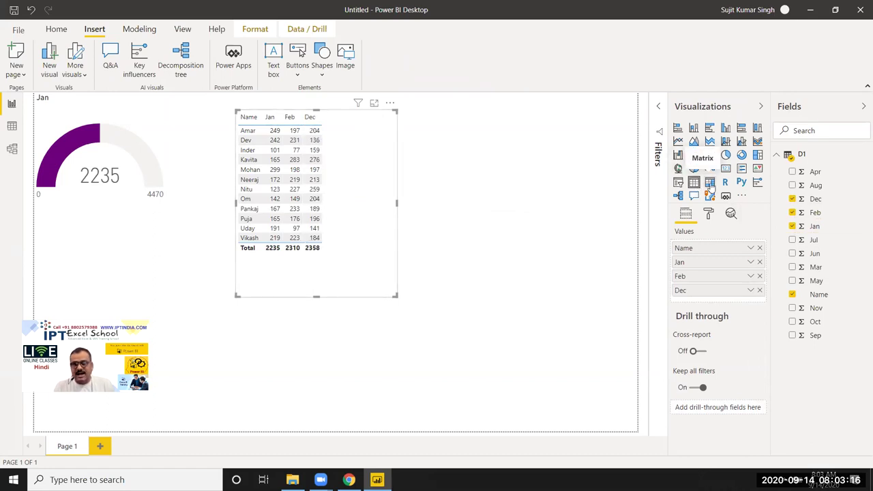
{"action": "left_click", "coordinate": [710, 182]}
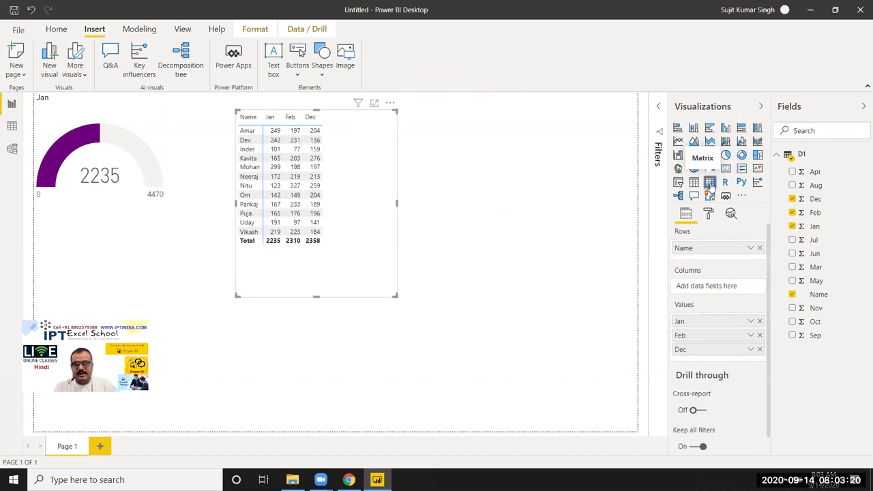
{"action": "left_click", "coordinate": [694, 182]}
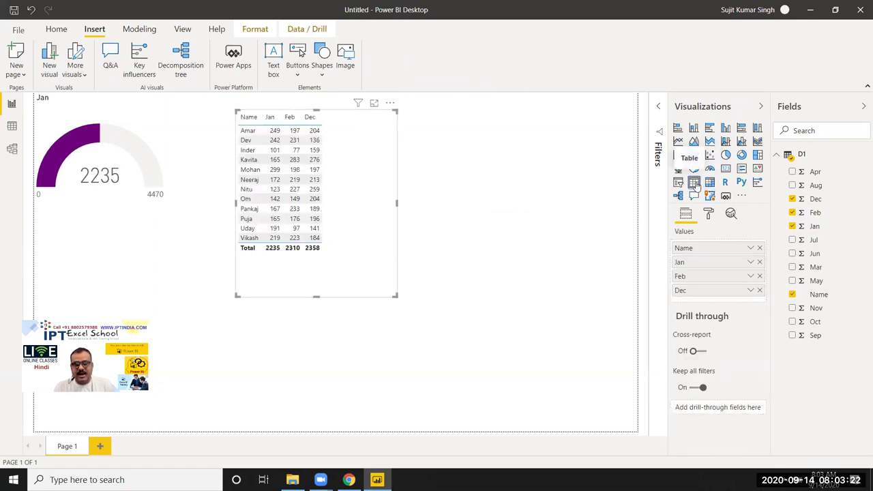
{"action": "left_click", "coordinate": [710, 183]}
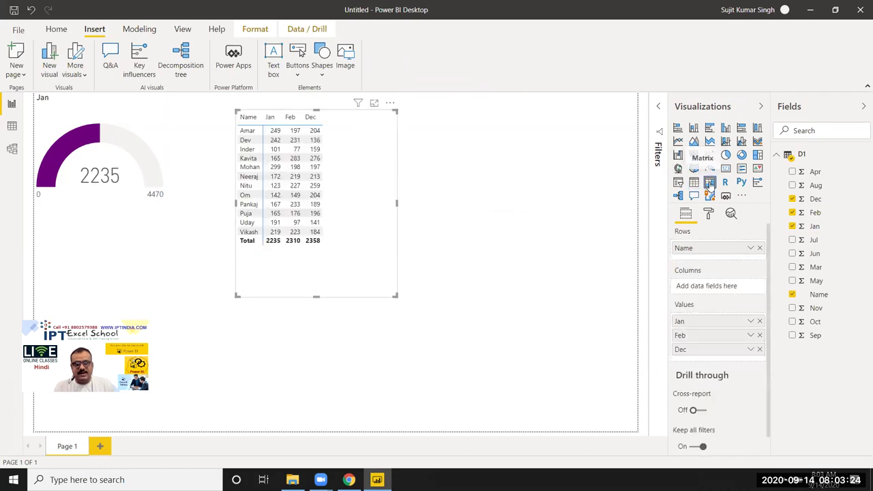
{"action": "left_click", "coordinate": [694, 183]}
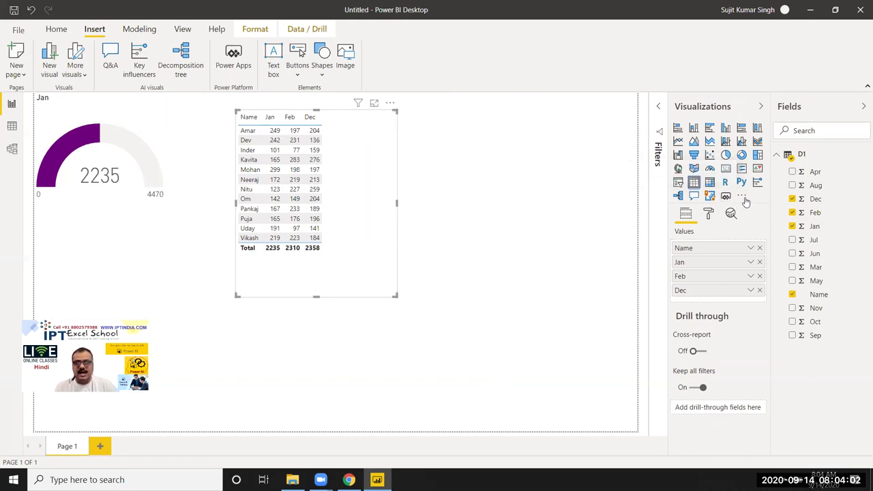
Open the AppSource visuals catalogue and browse the All list down to the MAQ Software visuals
{"action": "left_click", "coordinate": [743, 197]}
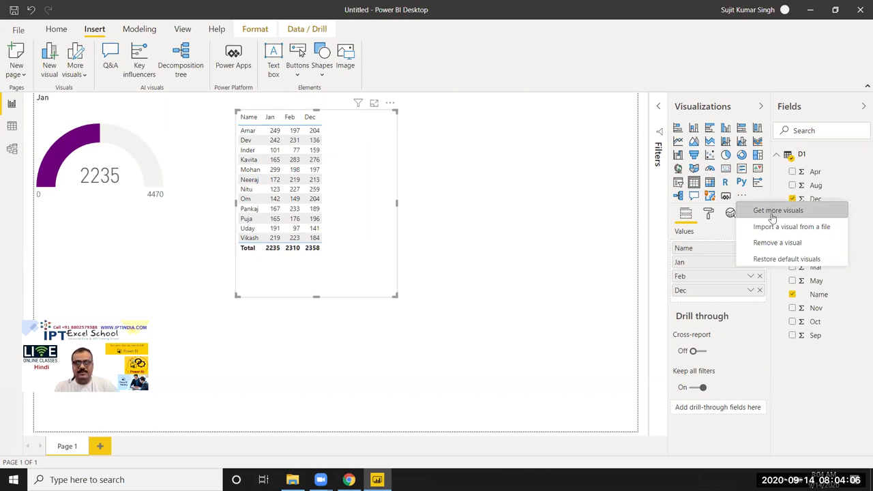
{"action": "left_click", "coordinate": [773, 213]}
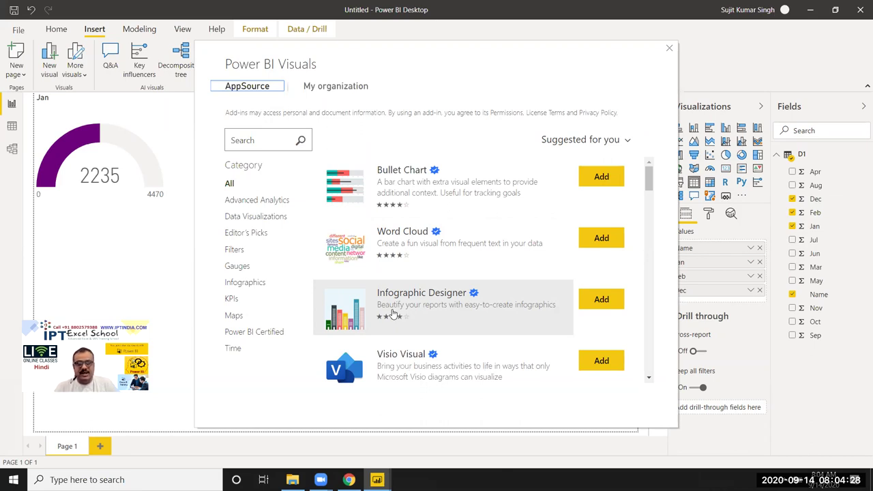
{"action": "scroll", "coordinate": [517, 218], "scroll_direction": "down", "scroll_amount": 5}
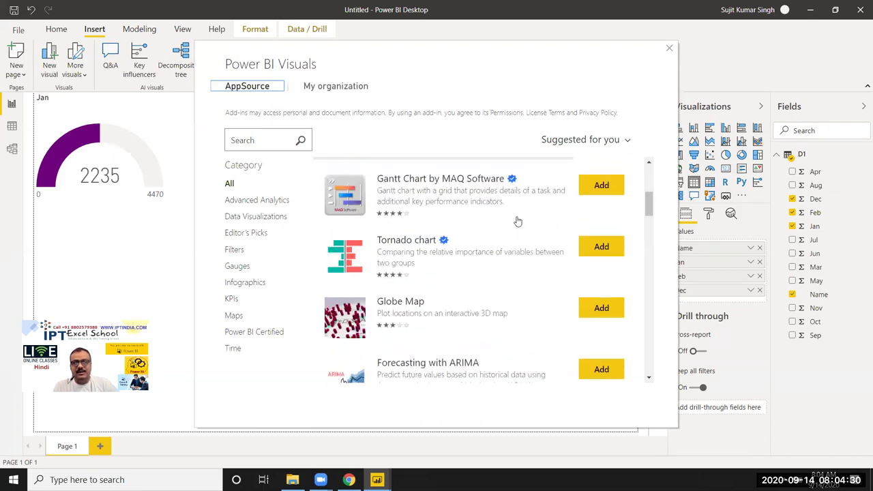
{"action": "scroll", "coordinate": [530, 257], "scroll_direction": "down", "scroll_amount": 3}
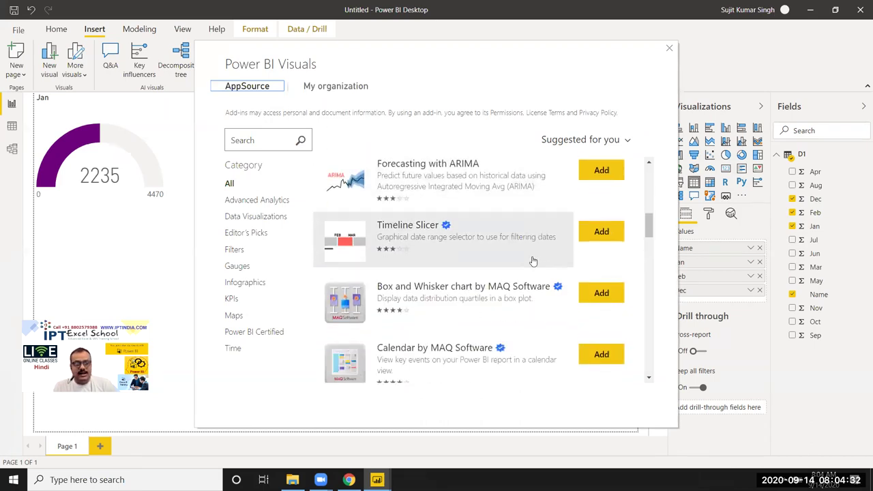
{"action": "scroll", "coordinate": [534, 259], "scroll_direction": "down", "scroll_amount": 3}
{"action": "scroll", "coordinate": [534, 260], "scroll_direction": "down", "scroll_amount": 1}
{"action": "scroll", "coordinate": [534, 260], "scroll_direction": "down", "scroll_amount": 1}
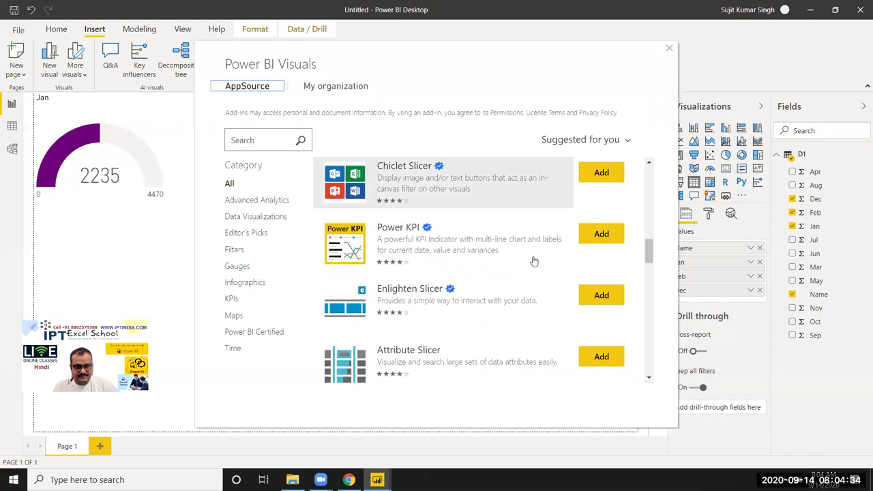
{"action": "scroll", "coordinate": [534, 262], "scroll_direction": "down", "scroll_amount": 1}
{"action": "scroll", "coordinate": [534, 262], "scroll_direction": "down", "scroll_amount": 1}
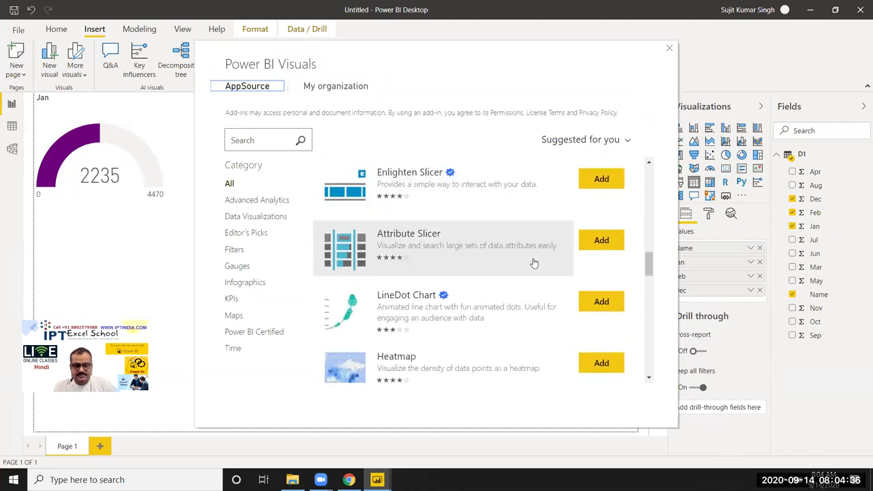
{"action": "scroll", "coordinate": [534, 261], "scroll_direction": "down", "scroll_amount": 1}
{"action": "scroll", "coordinate": [534, 263], "scroll_direction": "down", "scroll_amount": 3}
{"action": "scroll", "coordinate": [534, 266], "scroll_direction": "down", "scroll_amount": 1}
{"action": "scroll", "coordinate": [533, 266], "scroll_direction": "down", "scroll_amount": 3}
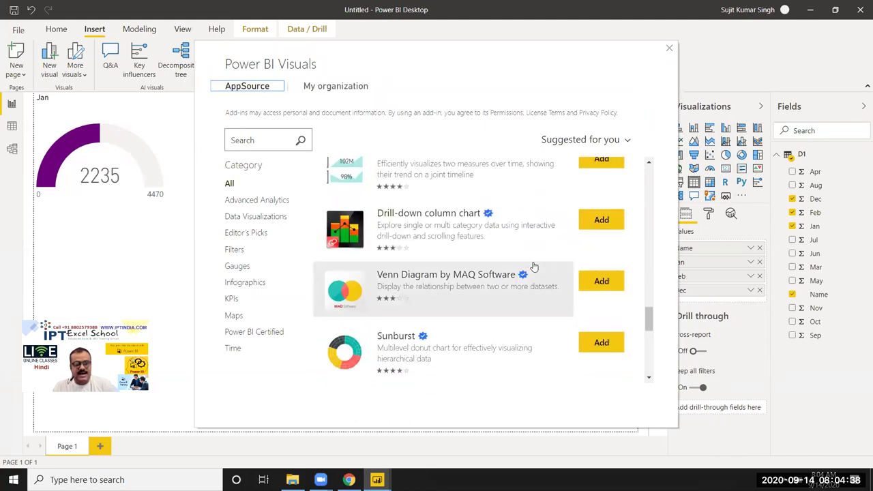
{"action": "scroll", "coordinate": [533, 265], "scroll_direction": "down", "scroll_amount": 3}
{"action": "scroll", "coordinate": [532, 263], "scroll_direction": "down", "scroll_amount": 2}
{"action": "scroll", "coordinate": [467, 285], "scroll_direction": "down", "scroll_amount": 3}
{"action": "scroll", "coordinate": [467, 285], "scroll_direction": "down", "scroll_amount": 1}
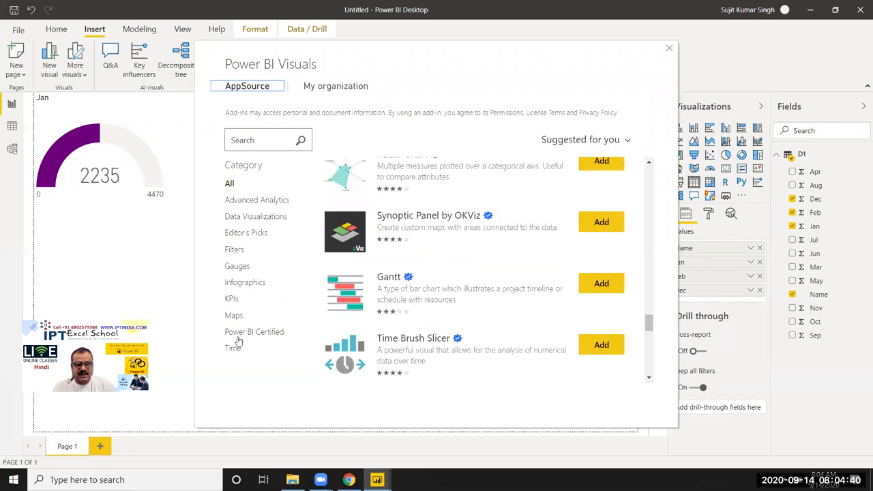
{"action": "scroll", "coordinate": [436, 264], "scroll_direction": "down", "scroll_amount": 2}
{"action": "scroll", "coordinate": [436, 264], "scroll_direction": "down", "scroll_amount": 2}
{"action": "scroll", "coordinate": [435, 266], "scroll_direction": "down", "scroll_amount": 1}
{"action": "scroll", "coordinate": [435, 266], "scroll_direction": "up", "scroll_amount": 1}
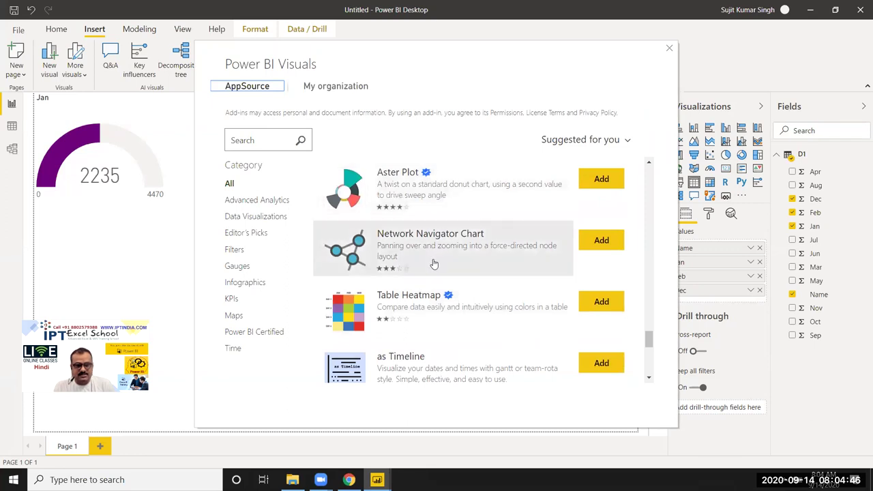
{"action": "scroll", "coordinate": [434, 264], "scroll_direction": "down", "scroll_amount": 2}
{"action": "scroll", "coordinate": [433, 264], "scroll_direction": "down", "scroll_amount": 2}
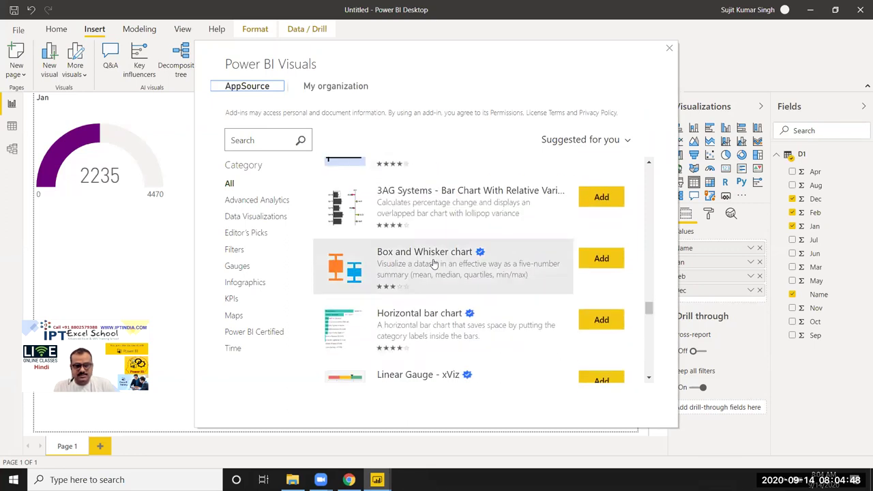
{"action": "scroll", "coordinate": [432, 273], "scroll_direction": "down", "scroll_amount": 3}
{"action": "scroll", "coordinate": [431, 272], "scroll_direction": "down", "scroll_amount": 2}
{"action": "scroll", "coordinate": [431, 273], "scroll_direction": "down", "scroll_amount": 3}
{"action": "scroll", "coordinate": [433, 273], "scroll_direction": "down", "scroll_amount": 1}
{"action": "scroll", "coordinate": [432, 272], "scroll_direction": "down", "scroll_amount": 1}
{"action": "scroll", "coordinate": [432, 272], "scroll_direction": "down", "scroll_amount": 2}
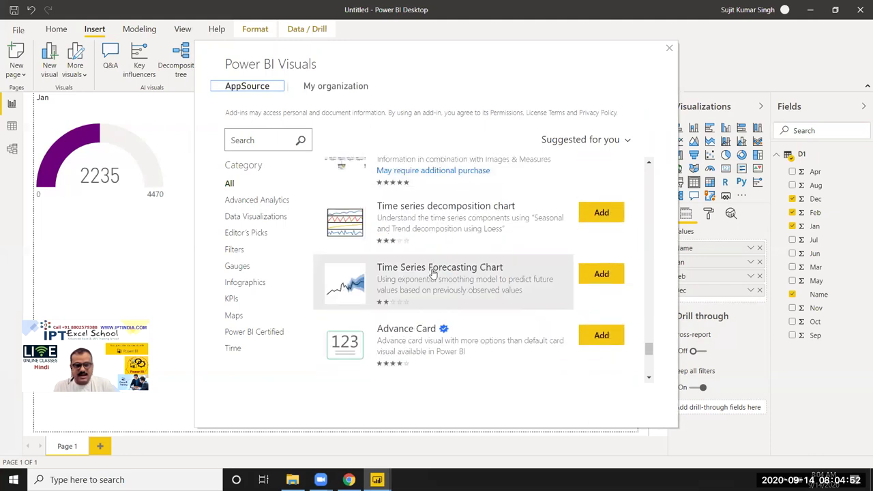
{"action": "scroll", "coordinate": [433, 273], "scroll_direction": "down", "scroll_amount": 3}
{"action": "scroll", "coordinate": [432, 273], "scroll_direction": "up", "scroll_amount": 1}
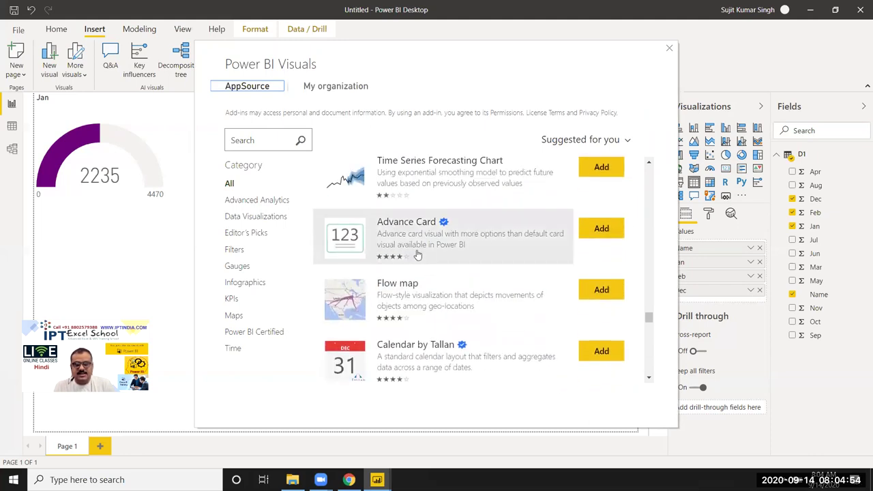
{"action": "scroll", "coordinate": [454, 293], "scroll_direction": "down", "scroll_amount": 2}
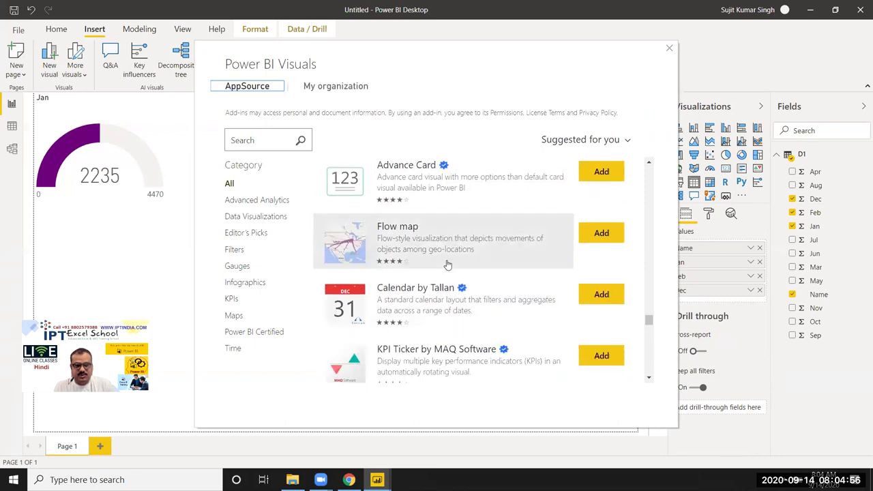
{"action": "scroll", "coordinate": [486, 285], "scroll_direction": "down", "scroll_amount": 2}
{"action": "scroll", "coordinate": [485, 287], "scroll_direction": "down", "scroll_amount": 1}
{"action": "scroll", "coordinate": [485, 288], "scroll_direction": "down", "scroll_amount": 2}
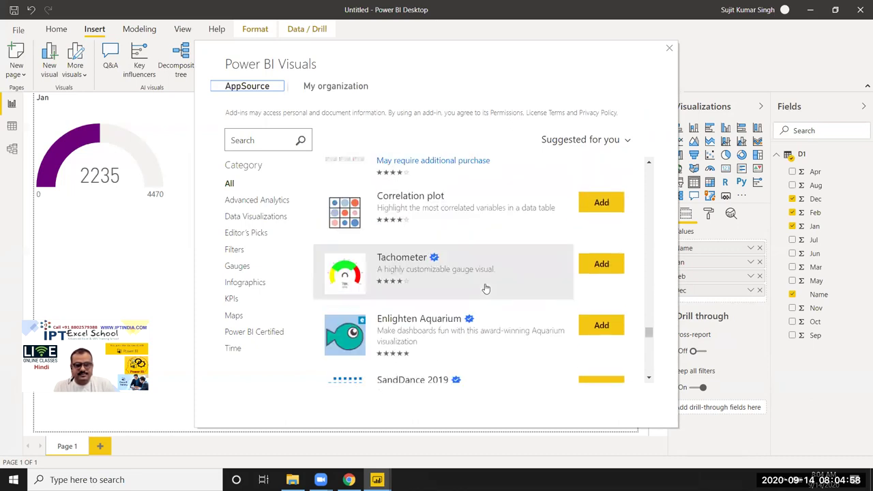
{"action": "scroll", "coordinate": [484, 289], "scroll_direction": "down", "scroll_amount": 2}
{"action": "scroll", "coordinate": [484, 288], "scroll_direction": "down", "scroll_amount": 1}
{"action": "scroll", "coordinate": [484, 286], "scroll_direction": "down", "scroll_amount": 2}
{"action": "scroll", "coordinate": [484, 285], "scroll_direction": "down", "scroll_amount": 3}
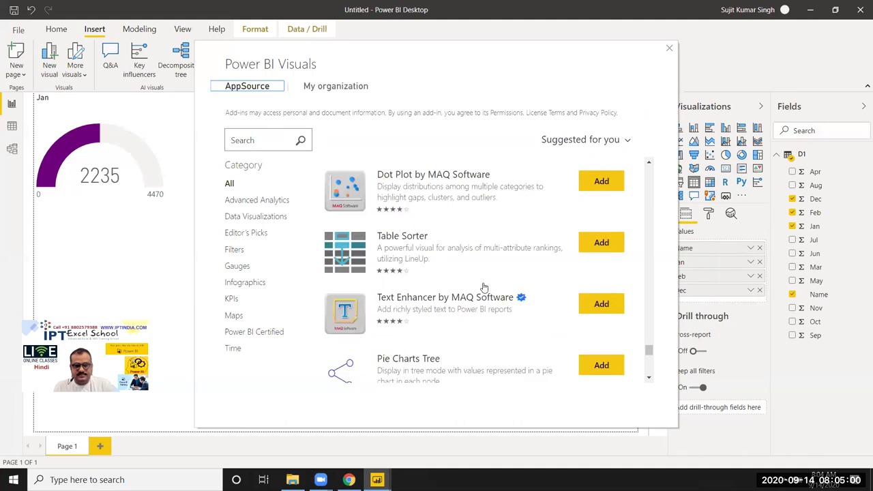
{"action": "scroll", "coordinate": [485, 282], "scroll_direction": "down", "scroll_amount": 3}
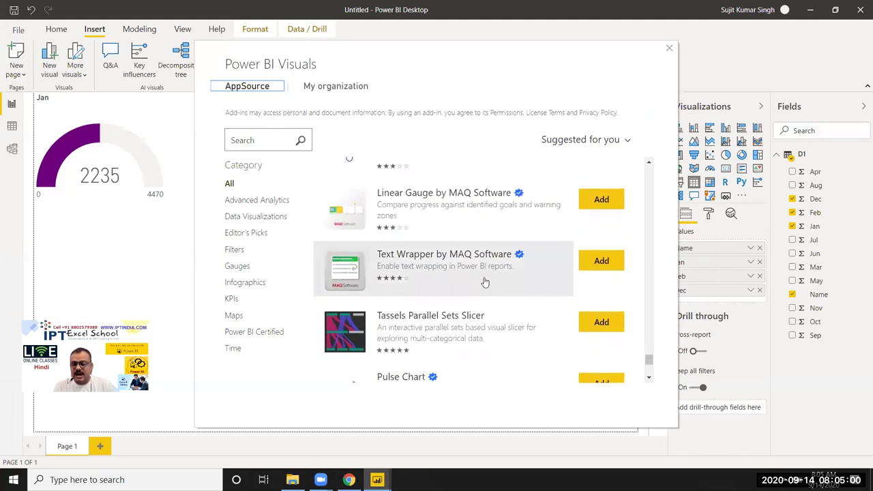
Close the visuals catalogue and show D1's 47 rows of monthly scores in Data view
{"action": "left_click", "coordinate": [668, 49]}
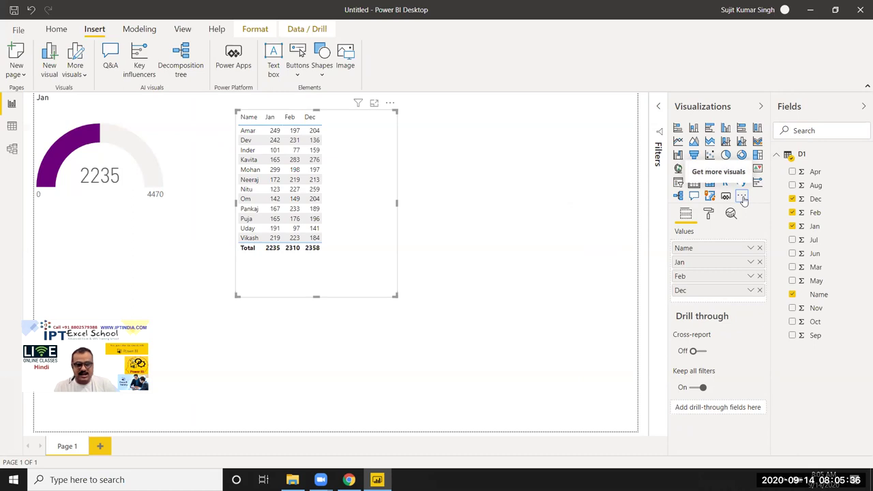
{"action": "left_click", "coordinate": [11, 129]}
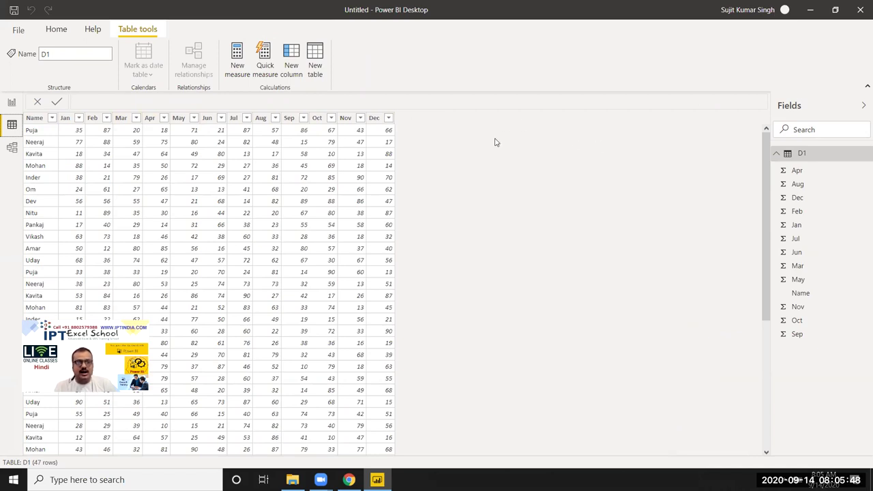
Add a new calculated column to table D1 named Y2020
{"action": "left_click", "coordinate": [296, 79]}
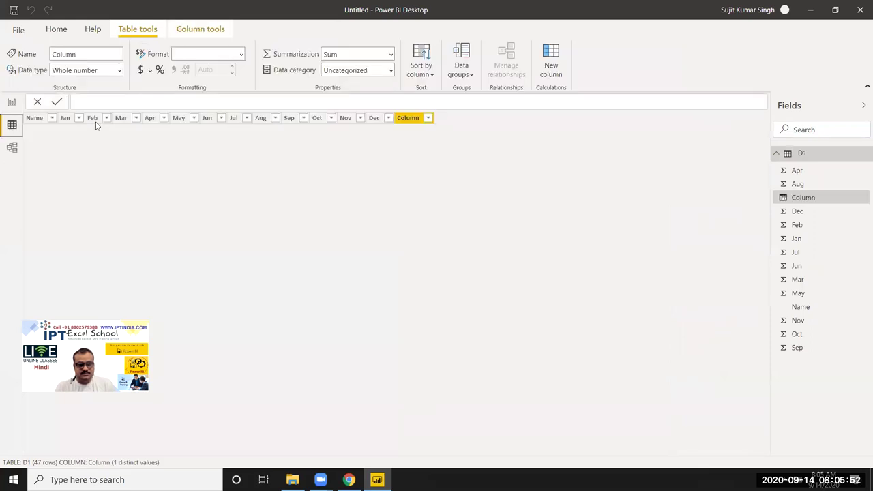
{"action": "double_click", "coordinate": [91, 100]}
{"action": "type", "text": "Y2020 ="}
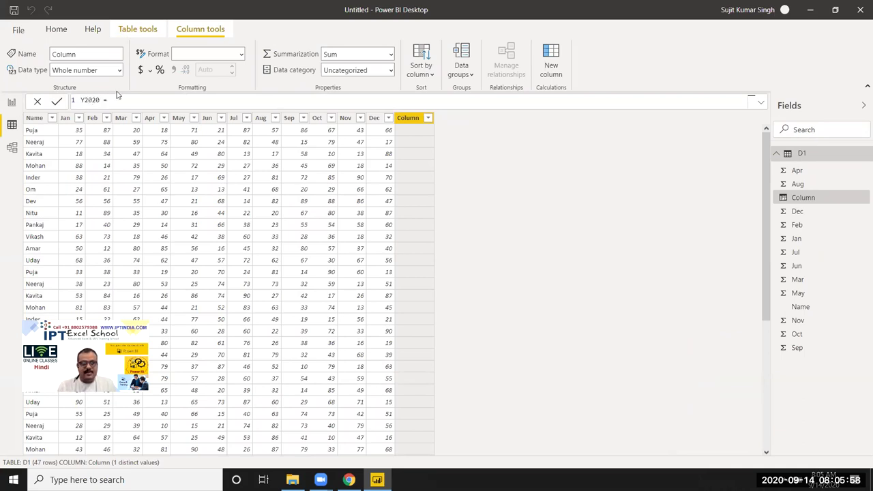
{"action": "key", "text": "Return"}
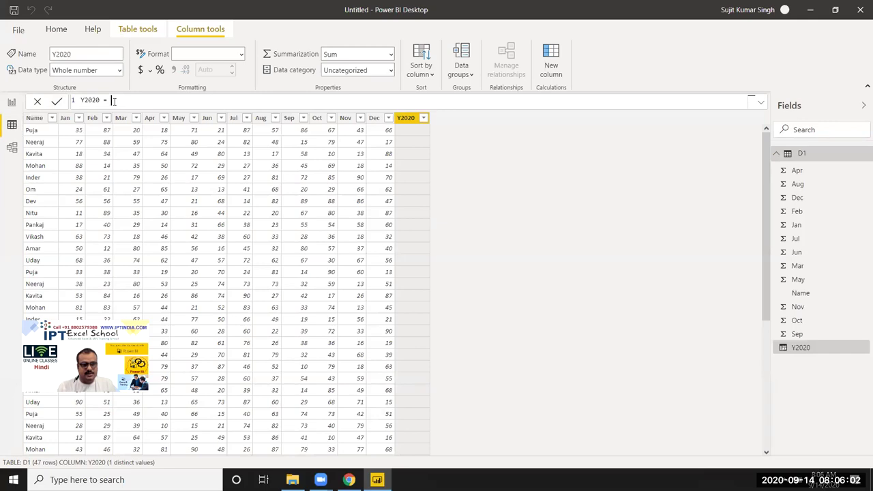
Start the Y2020 formula adding D1[Jan] through D1[Jun]
{"action": "type", "text": "Ja"}
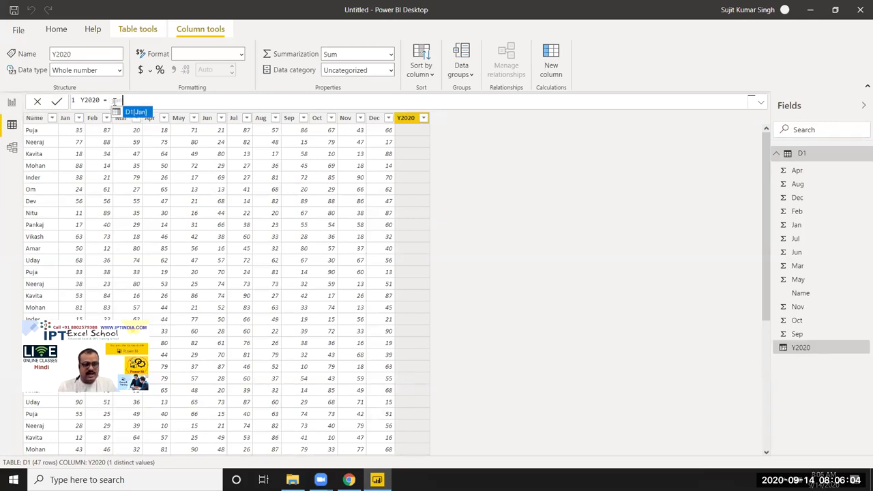
{"action": "key", "text": "Tab"}
{"action": "type", "text": "+feb"}
{"action": "key", "text": "BackSpace"}
{"action": "key", "text": "BackSpace"}
{"action": "key", "text": "BackSpace"}
{"action": "type", "text": "F"}
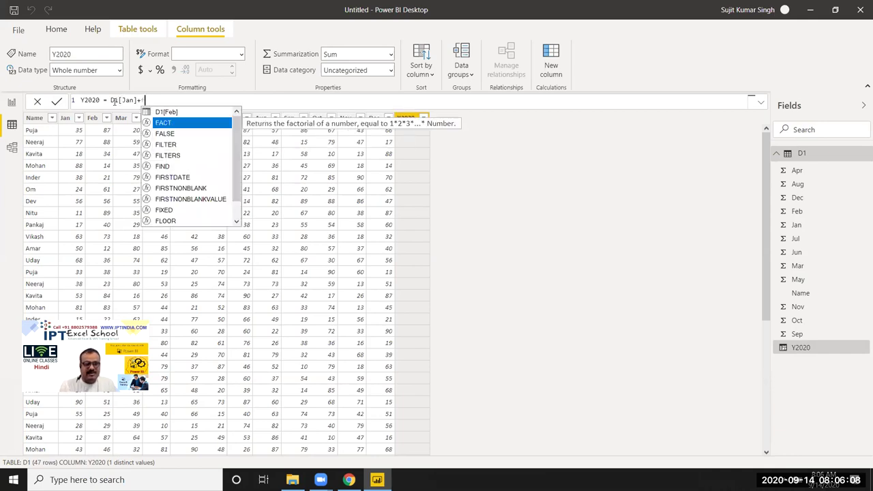
{"action": "key", "text": "Up"}
{"action": "key", "text": "Tab"}
{"action": "type", "text": "+D1[Mar"}
{"action": "key", "text": "Tab"}
{"action": "type", "text": "D1[Apr]"}
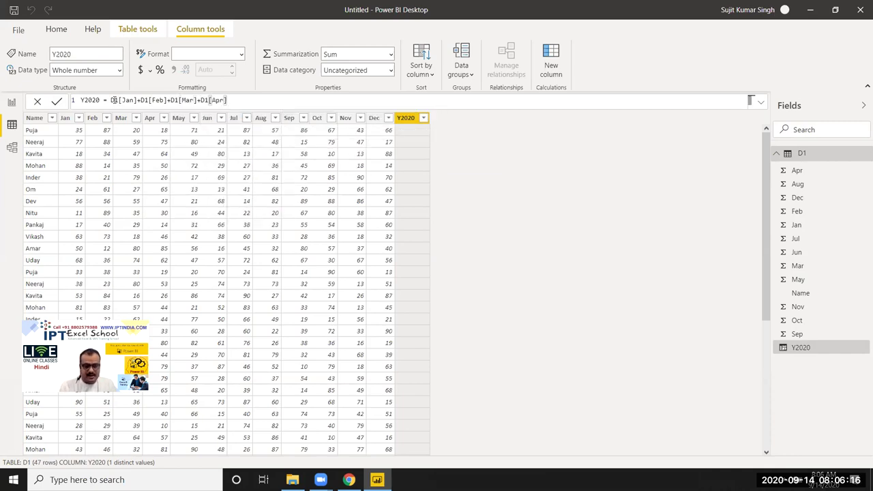
{"action": "type", "text": "+"}
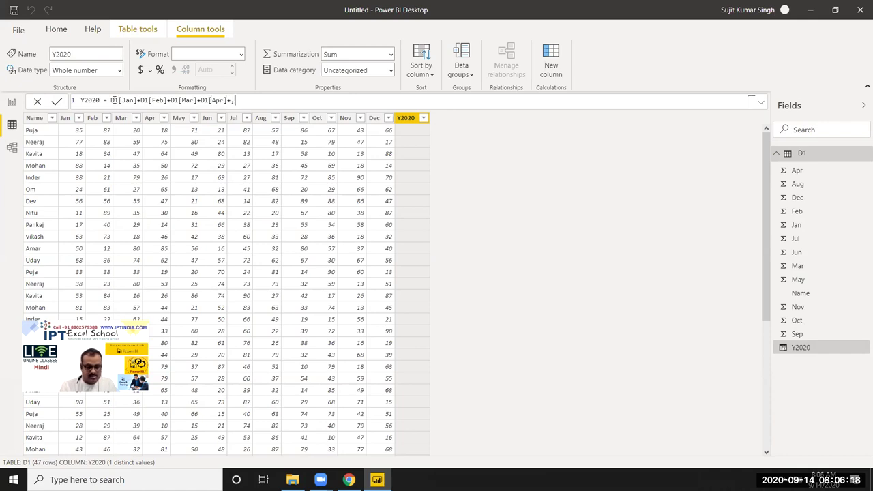
{"action": "type", "text": "D1[May]"}
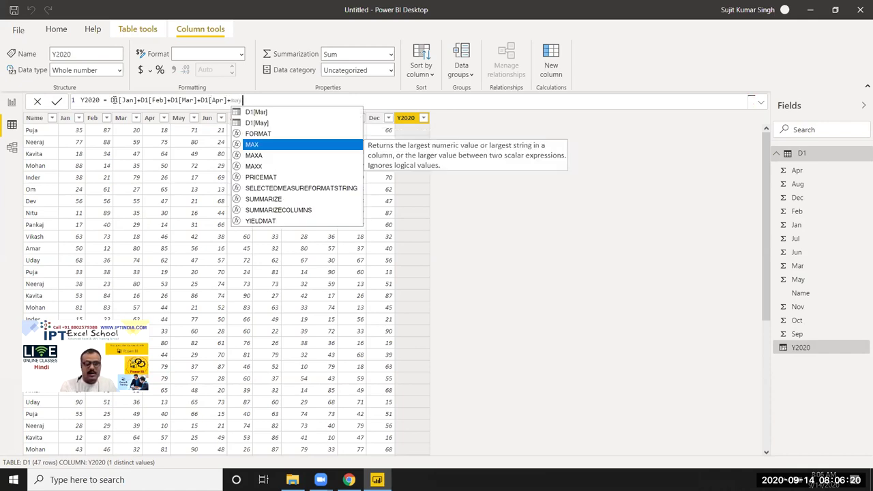
{"action": "type", "text": "+"}
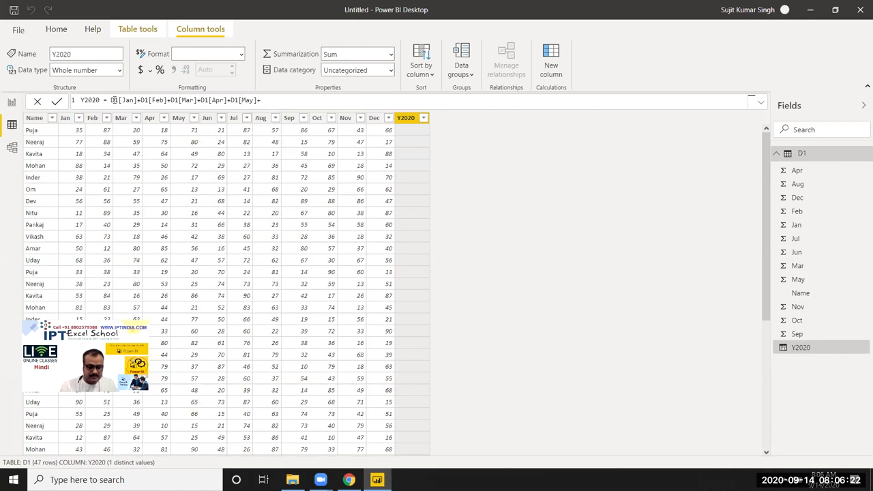
{"action": "type", "text": "D1[Jun]+D1"}
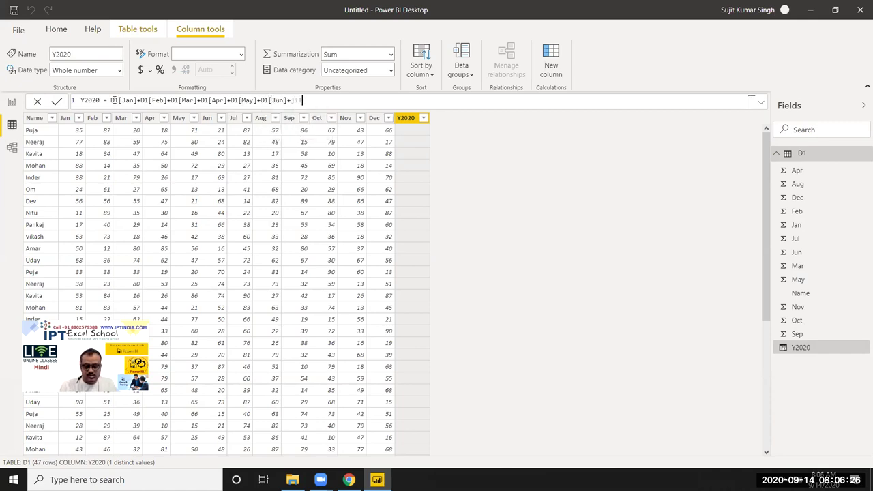
{"action": "type", "text": "j"}
Complete the formula with D1[Jul] through D1[Dec] and commit it, giving yearly totals like 658
{"action": "key", "text": "Down"}
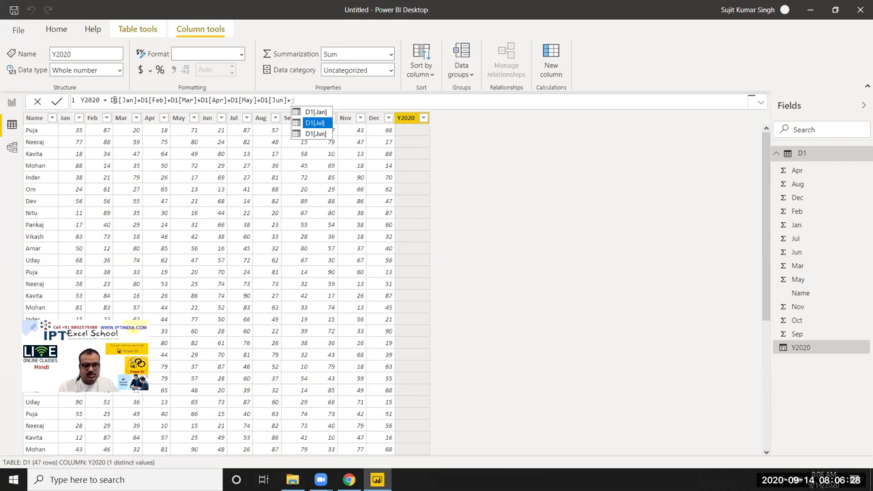
{"action": "key", "text": "Tab"}
{"action": "type", "text": "aug"}
{"action": "key", "text": "Tab"}
{"action": "type", "text": "+sep"}
{"action": "key", "text": "Tab"}
{"action": "type", "text": "+oct"}
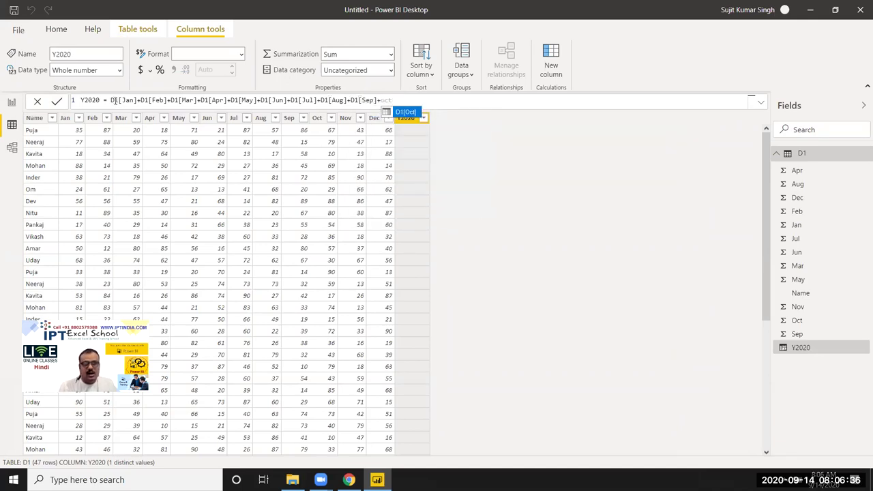
{"action": "key", "text": "Tab"}
{"action": "type", "text": "+nov"}
{"action": "key", "text": "Tab"}
{"action": "type", "text": "+dec"}
{"action": "key", "text": "Tab"}
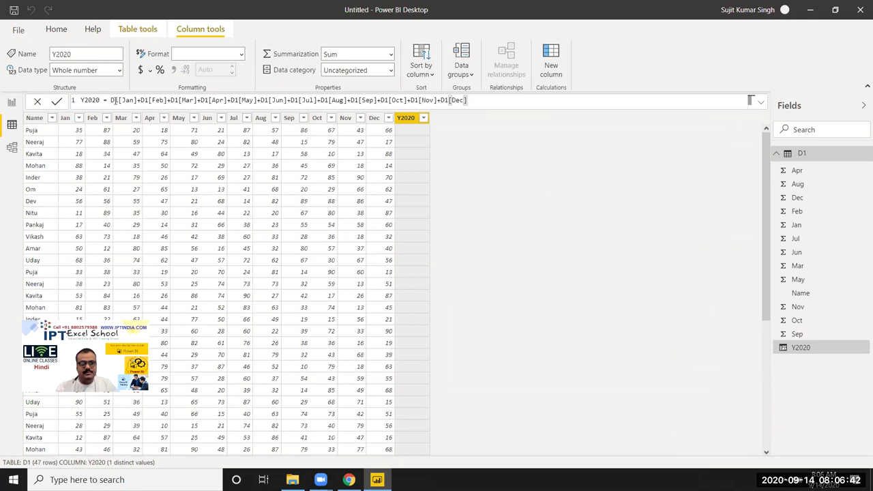
{"action": "key", "text": "Return"}
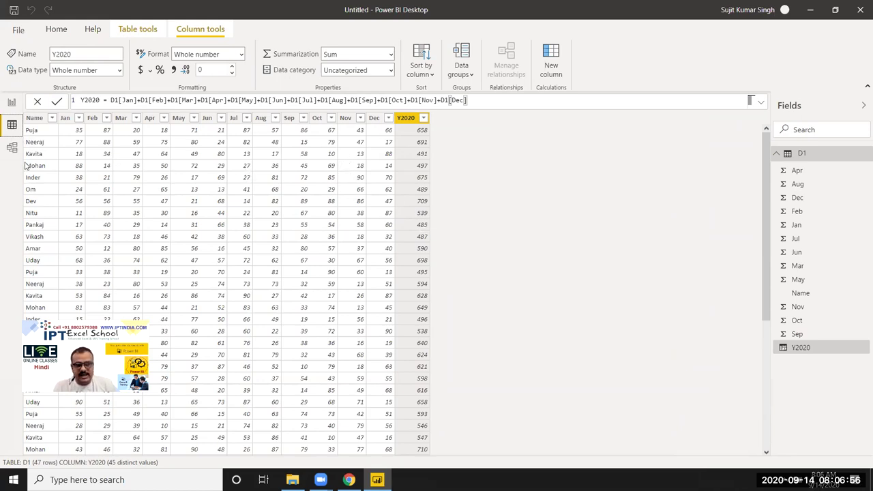
Back on the report page, shrink the Name/Jan/Feb/Dec table and place it beneath the Jan gauge
{"action": "left_click", "coordinate": [12, 107]}
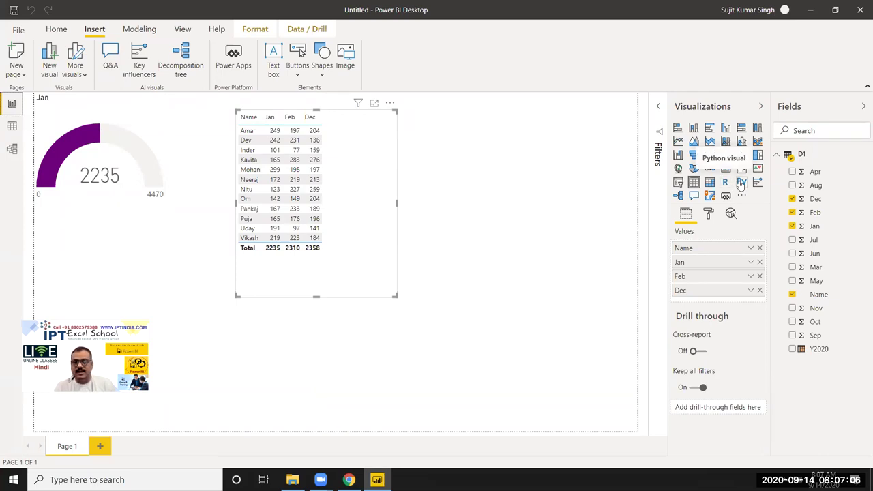
{"action": "left_click", "coordinate": [394, 296]}
{"action": "left_click_drag", "start_coordinate": [373, 296], "coordinate": [329, 258]}
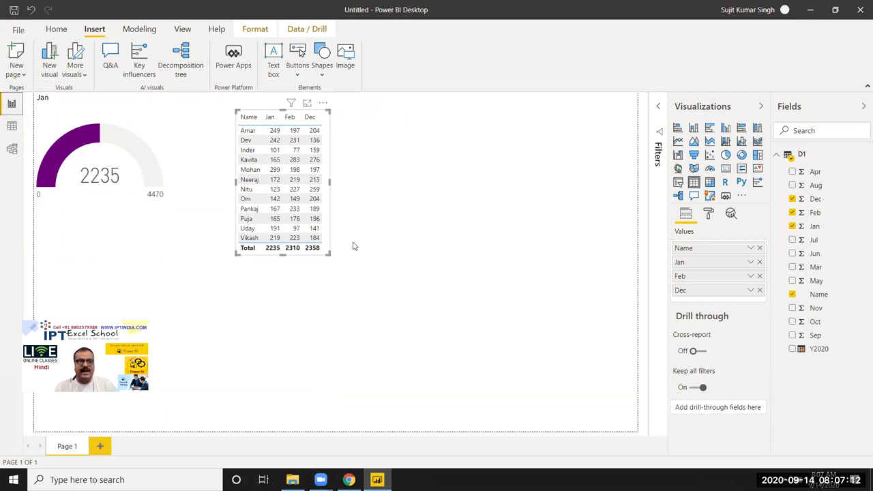
{"action": "left_click", "coordinate": [358, 249]}
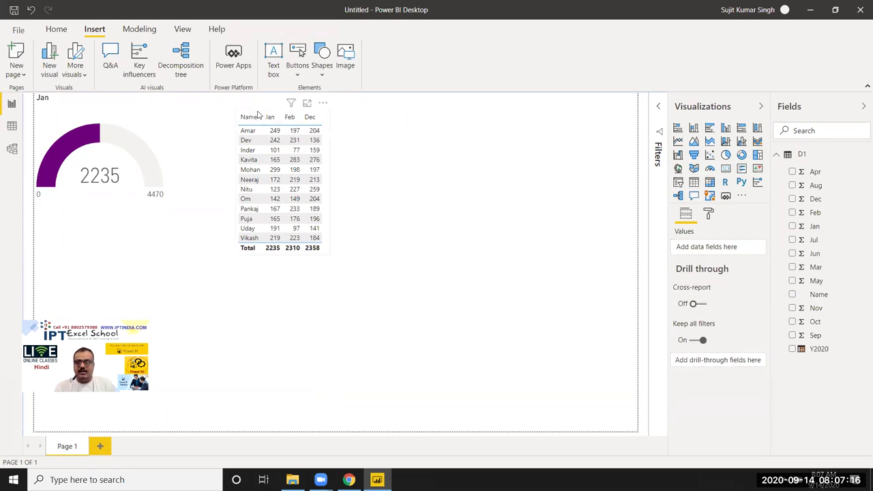
{"action": "mouse_move", "coordinate": [258, 115]}
{"action": "left_mouse_down"}
{"action": "mouse_move", "coordinate": [69, 208]}
{"action": "mouse_move", "coordinate": [135, 204]}
{"action": "mouse_move", "coordinate": [105, 228]}
{"action": "mouse_move", "coordinate": [297, 220]}
{"action": "left_mouse_up"}
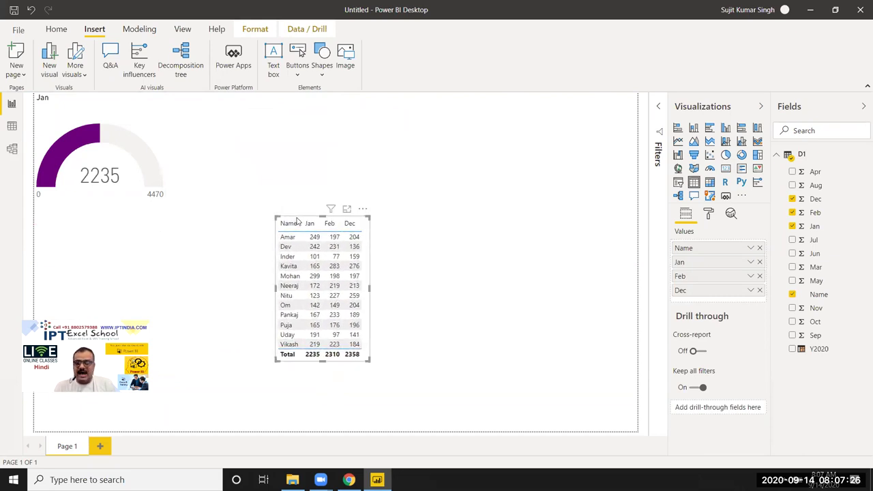
{"action": "left_click_drag", "start_coordinate": [297, 220], "coordinate": [287, 186]}
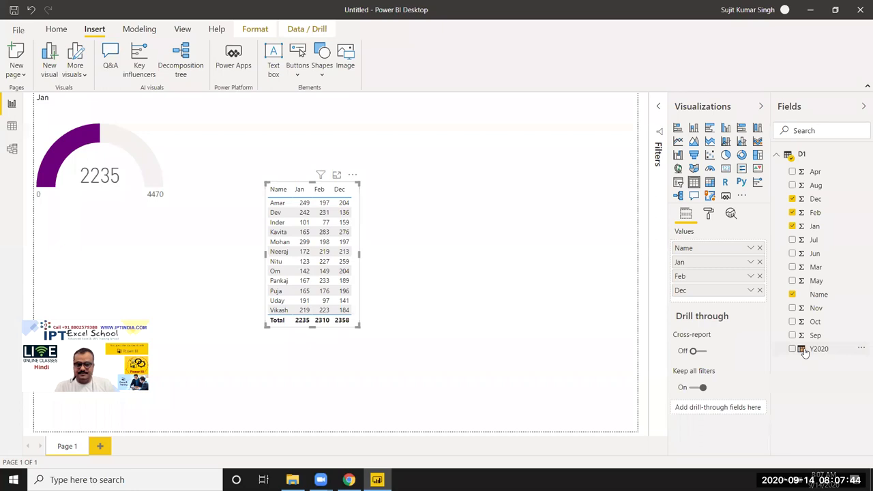
{"action": "left_click", "coordinate": [237, 131]}
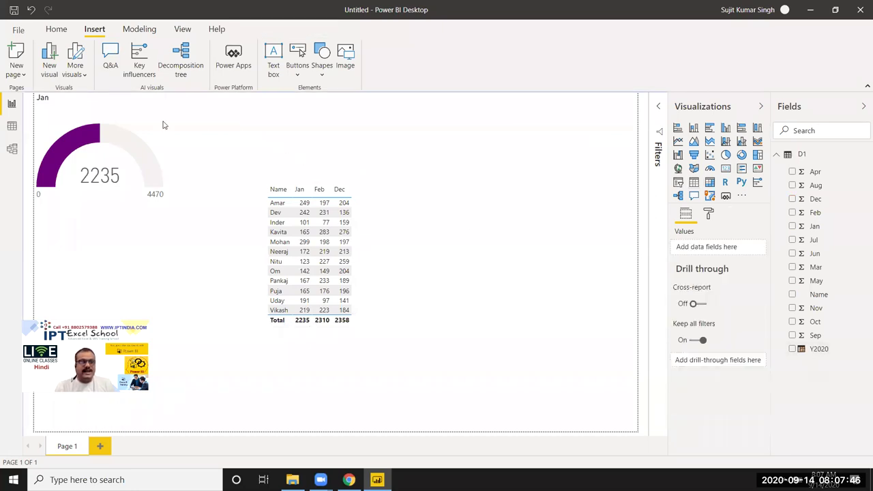
{"action": "left_click", "coordinate": [56, 29]}
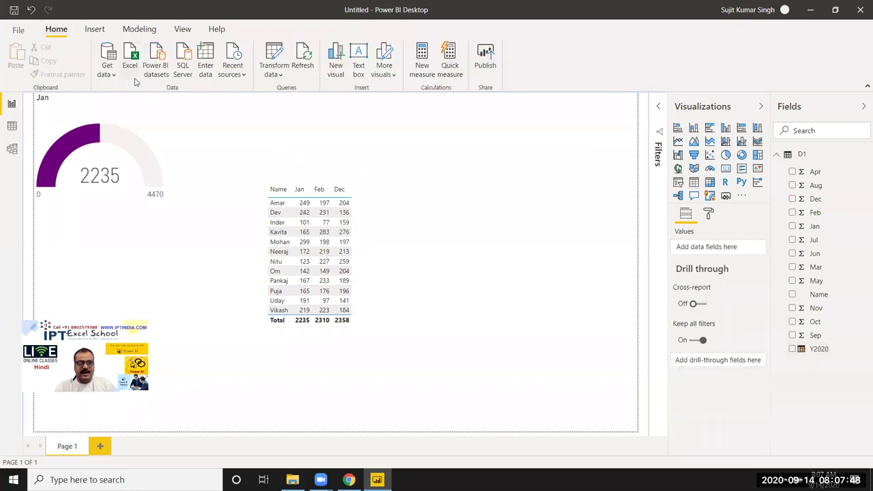
{"action": "left_click", "coordinate": [107, 76]}
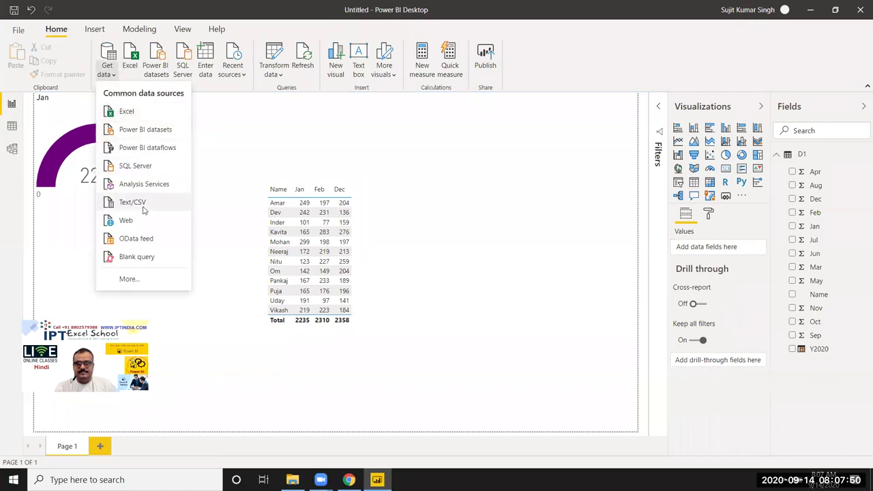
{"action": "left_click", "coordinate": [128, 279]}
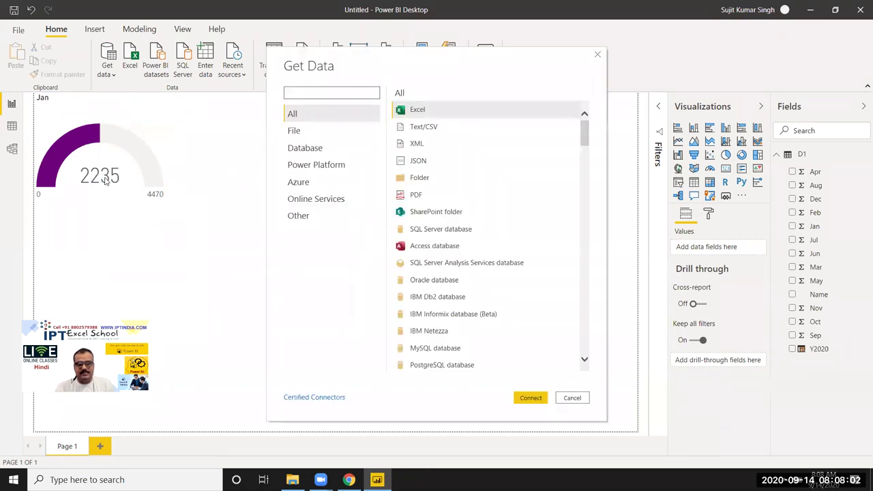
{"action": "left_click", "coordinate": [598, 54]}
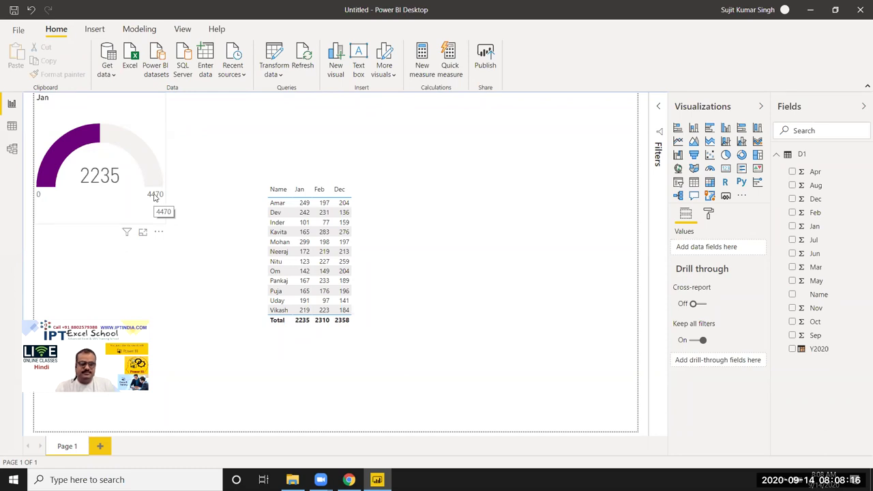
Check the Jan gauge's fields, then start a new measure and discard it
{"action": "left_click", "coordinate": [155, 197]}
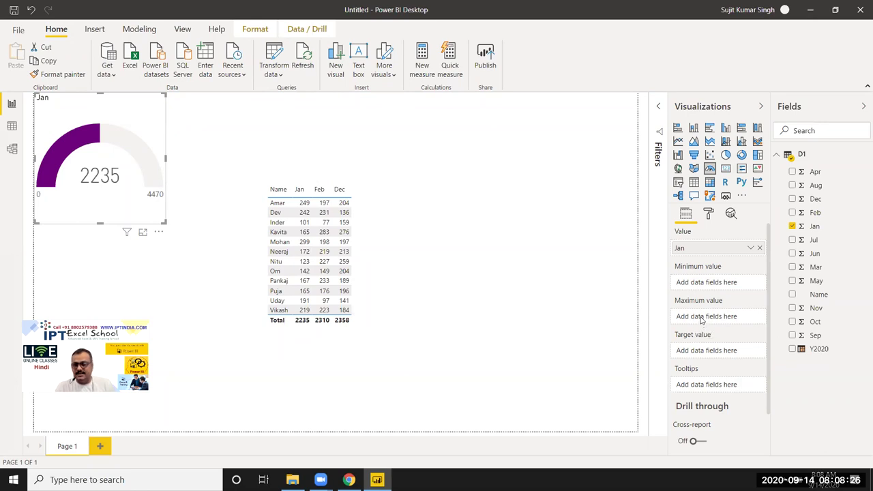
{"action": "left_click", "coordinate": [530, 285]}
{"action": "left_click", "coordinate": [424, 78]}
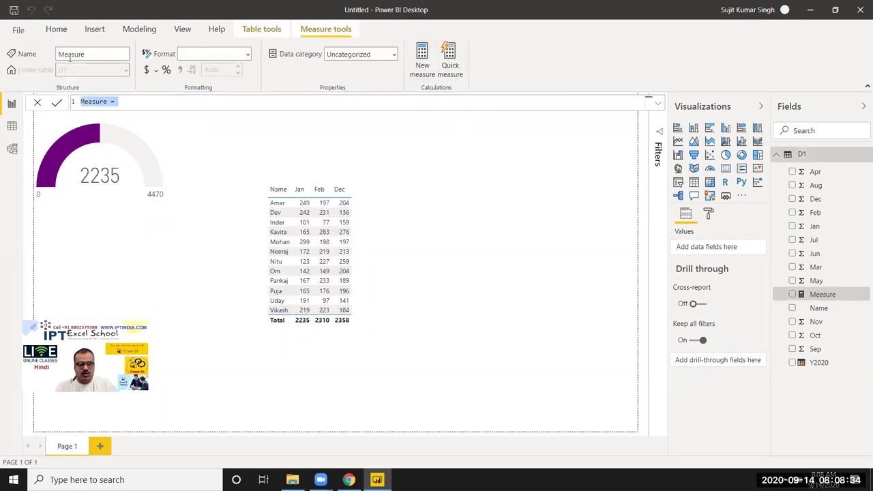
{"action": "left_click", "coordinate": [72, 58]}
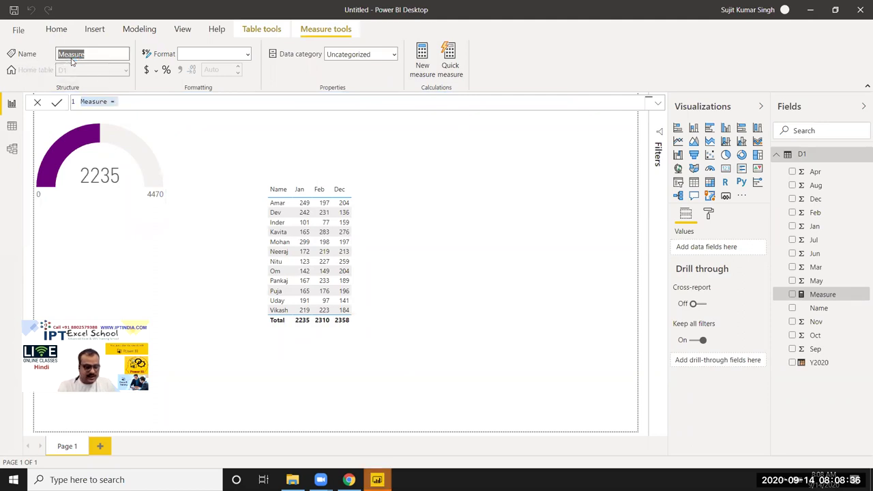
{"action": "key", "text": "Escape"}
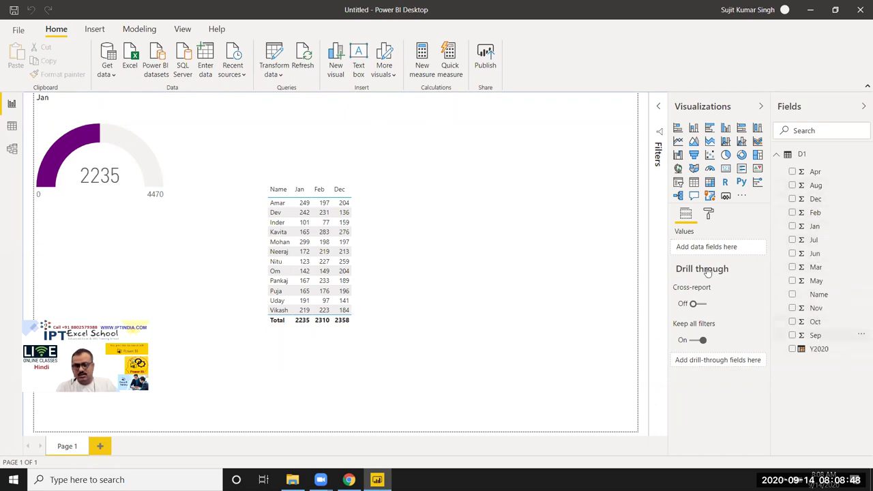
Create a new measure named Target with the formula Target = 5000
{"action": "left_click", "coordinate": [422, 77]}
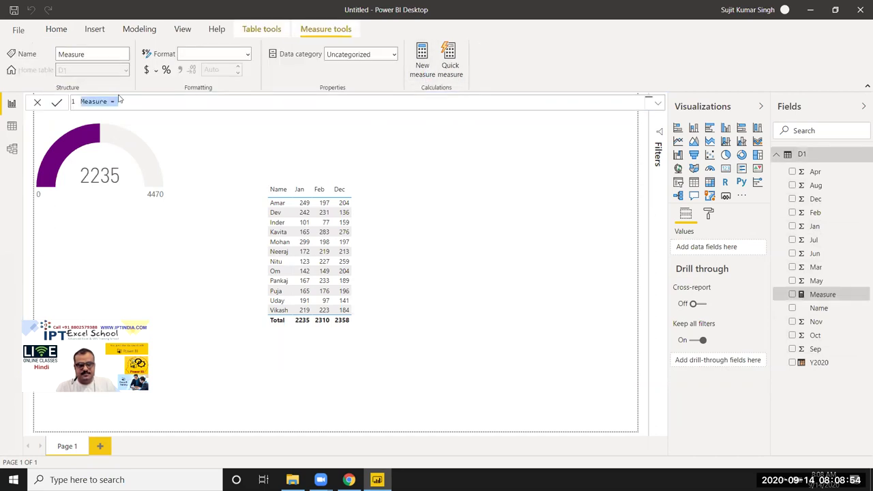
{"action": "left_click", "coordinate": [93, 101]}
{"action": "double_click", "coordinate": [93, 101]}
{"action": "key", "text": "BackSpace"}
{"action": "type", "text": "Targe"}
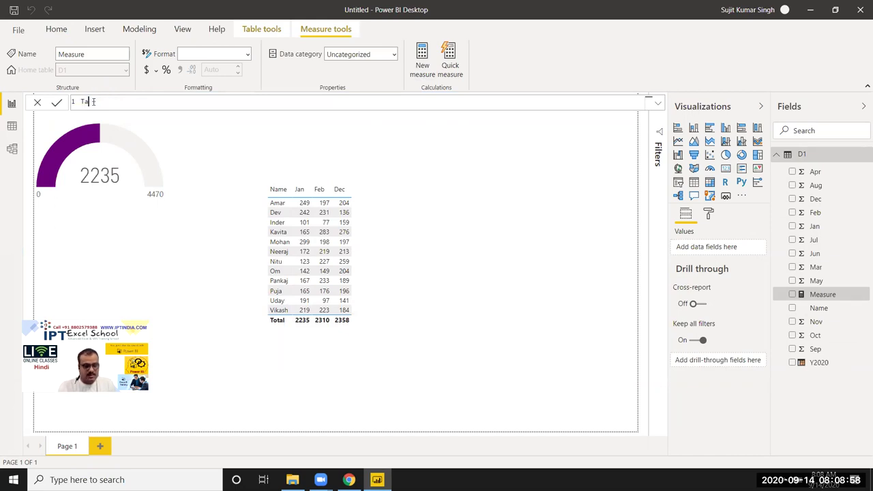
{"action": "type", "text": "t = 5000"}
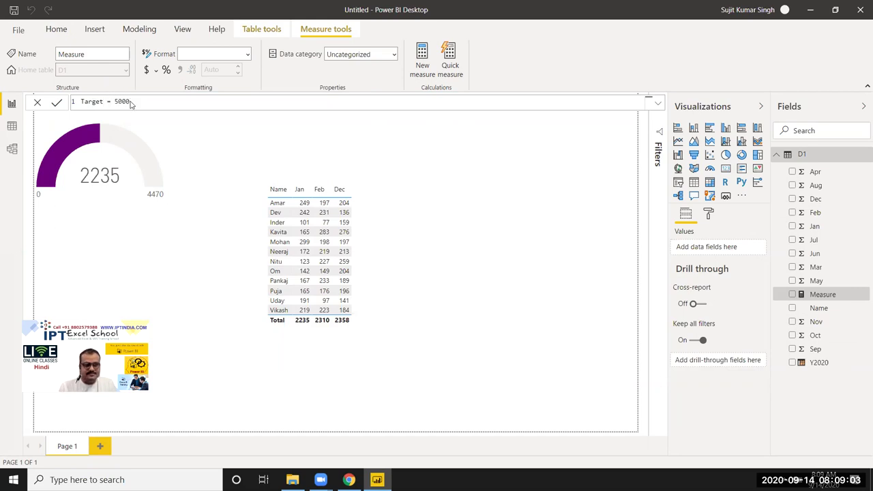
{"action": "key", "text": "Return"}
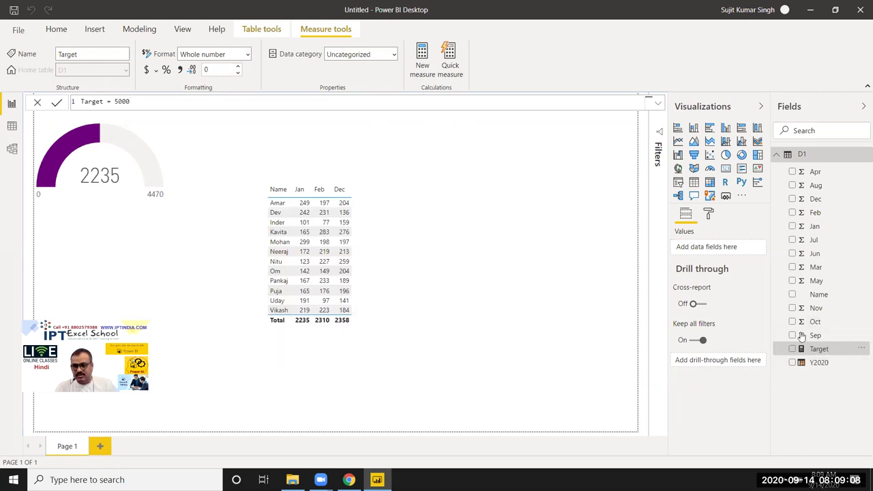
Put the Target measure in the Jan gauge's Maximum value, making its scale 0–5000
{"action": "left_click", "coordinate": [117, 165]}
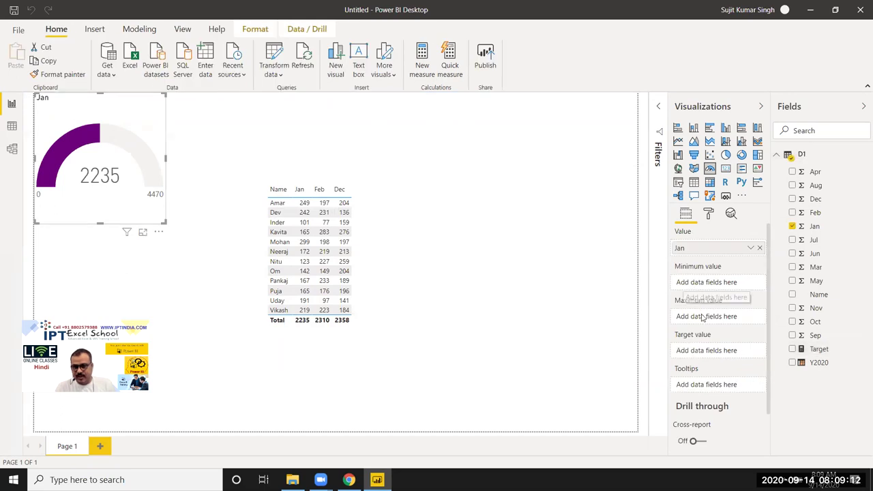
{"action": "mouse_move", "coordinate": [702, 317]}
{"action": "left_mouse_down"}
{"action": "mouse_move", "coordinate": [740, 332]}
{"action": "mouse_move", "coordinate": [704, 322]}
{"action": "left_mouse_up"}
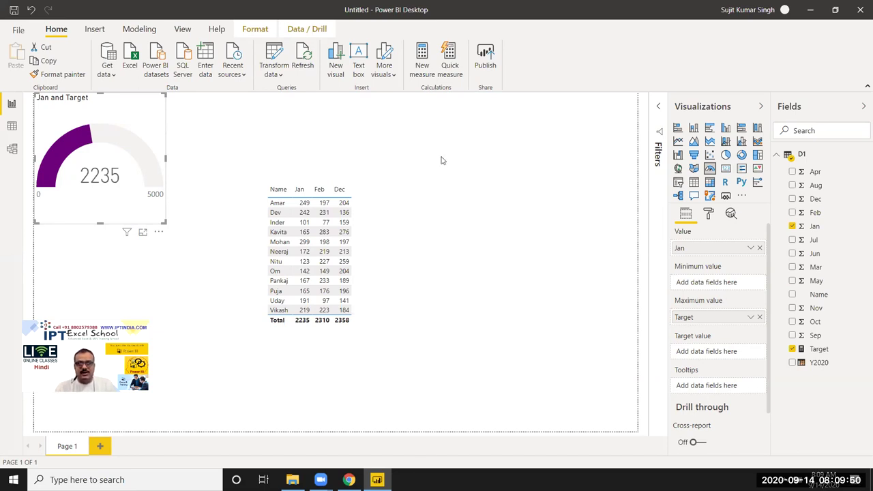
Create a new measure Ach_Target = [Target]*0.75 in the D1 table
{"action": "left_click", "coordinate": [428, 66]}
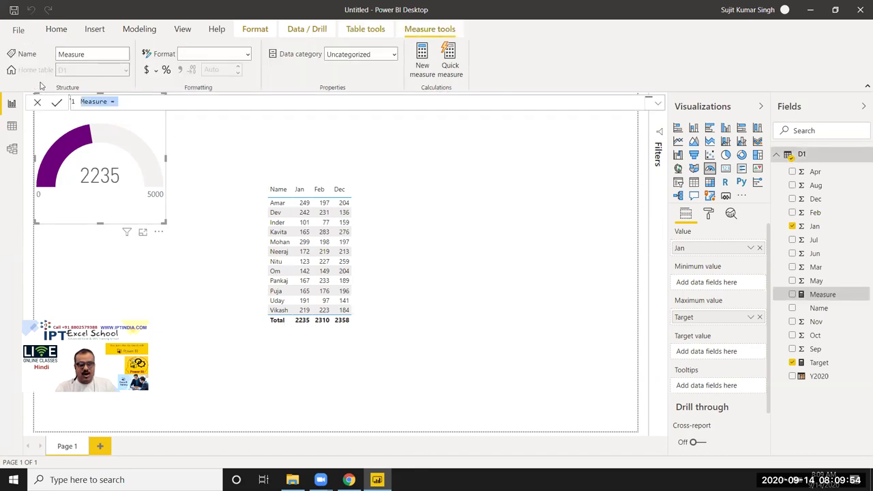
{"action": "double_click", "coordinate": [99, 101]}
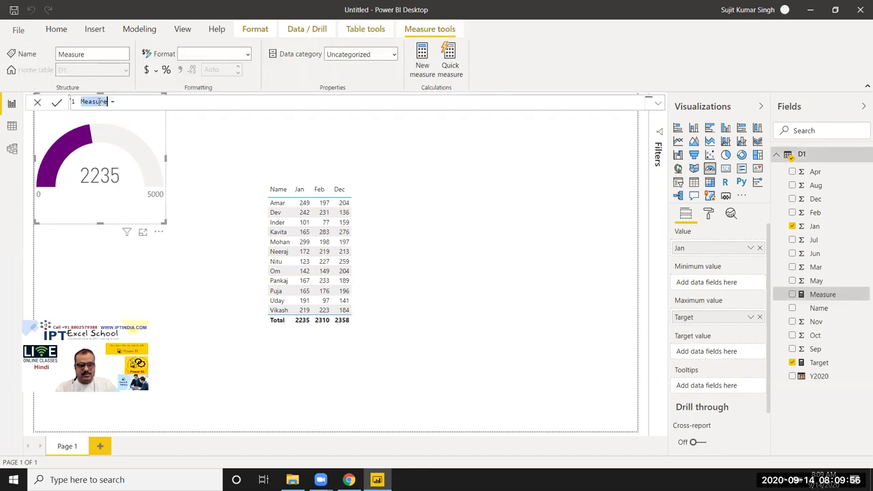
{"action": "type", "text": "A"}
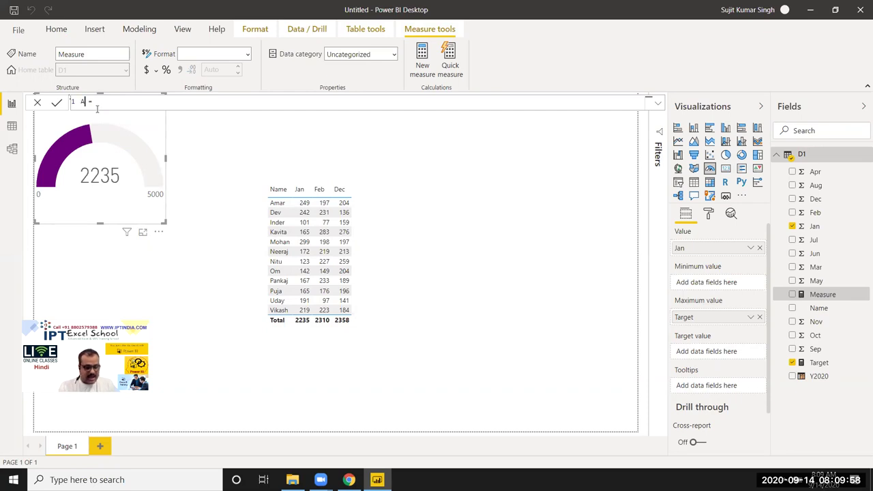
{"action": "type", "text": "ch_Target"}
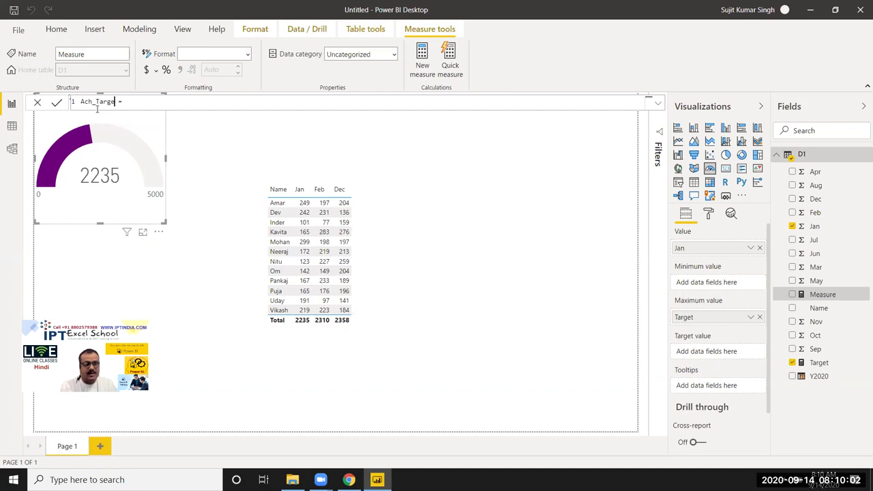
{"action": "left_click", "coordinate": [142, 102]}
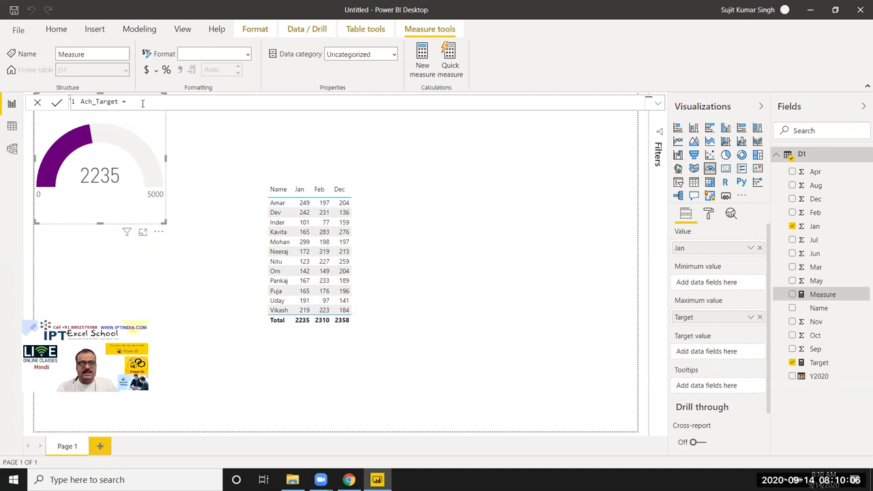
{"action": "type", "text": "t"}
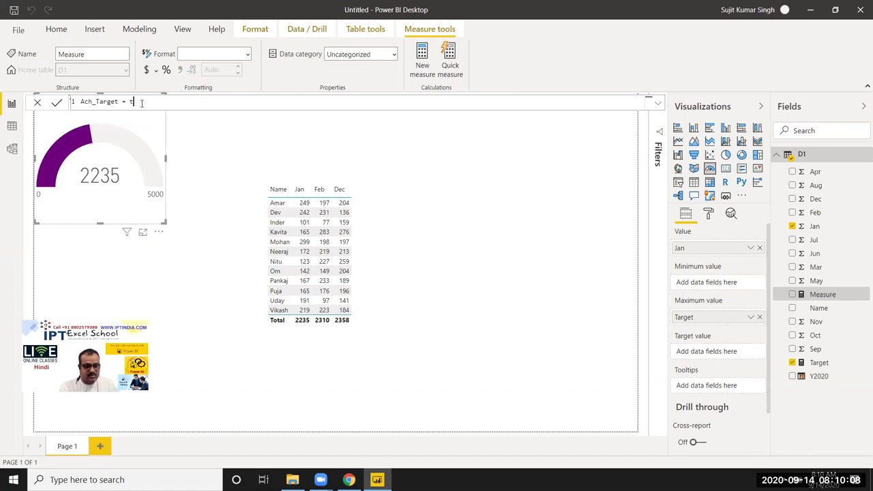
{"action": "type", "text": "ar"}
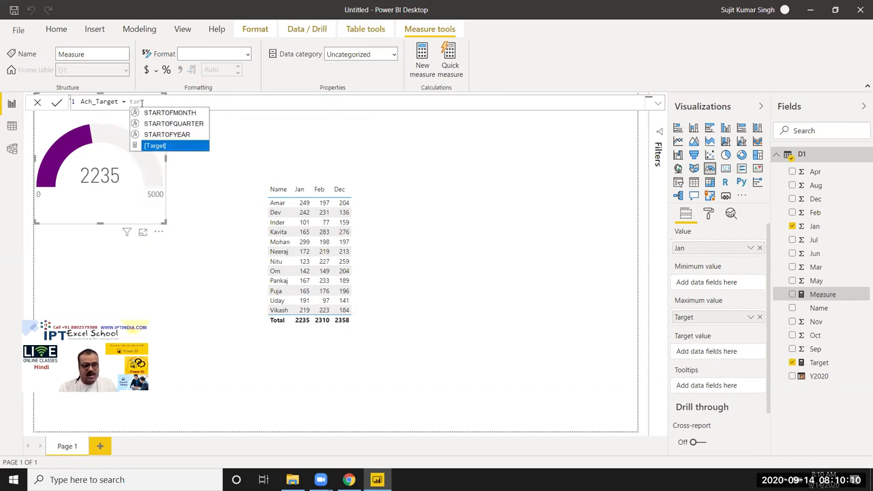
{"action": "key", "text": "Tab"}
{"action": "type", "text": "*0."}
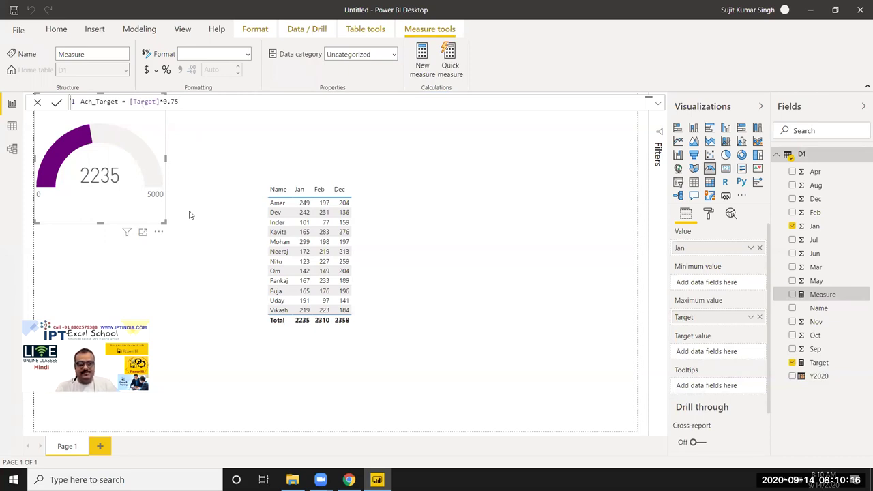
{"action": "key", "text": "Return"}
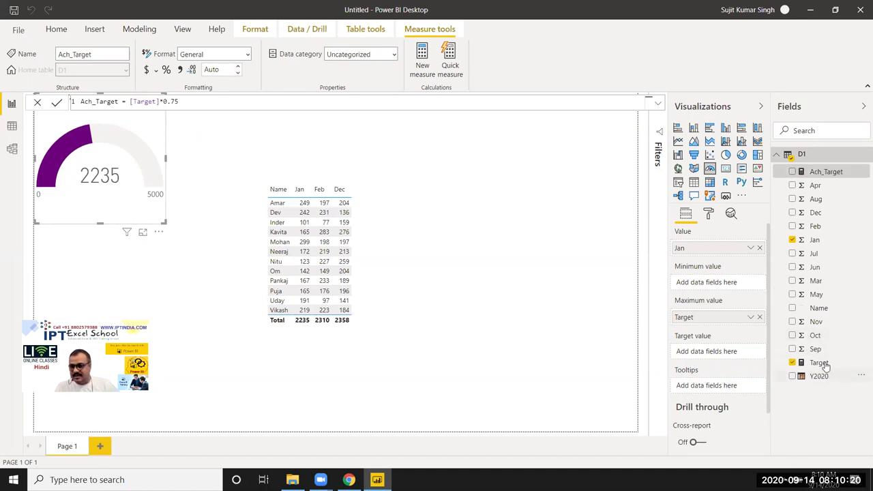
Use Ach_Target as the Jan gauge's target value, marking 3750, then minimise to the desktop
{"action": "left_click_drag", "start_coordinate": [826, 176], "coordinate": [733, 352]}
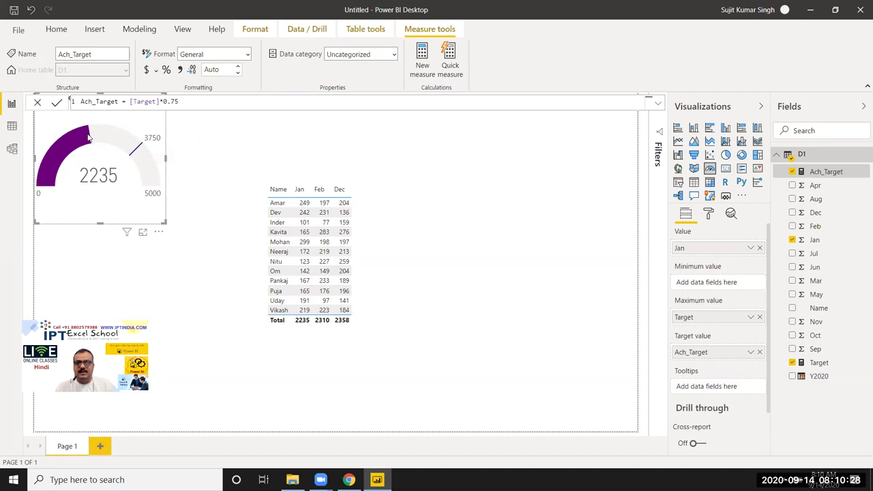
{"action": "mouse_move", "coordinate": [90, 139]}
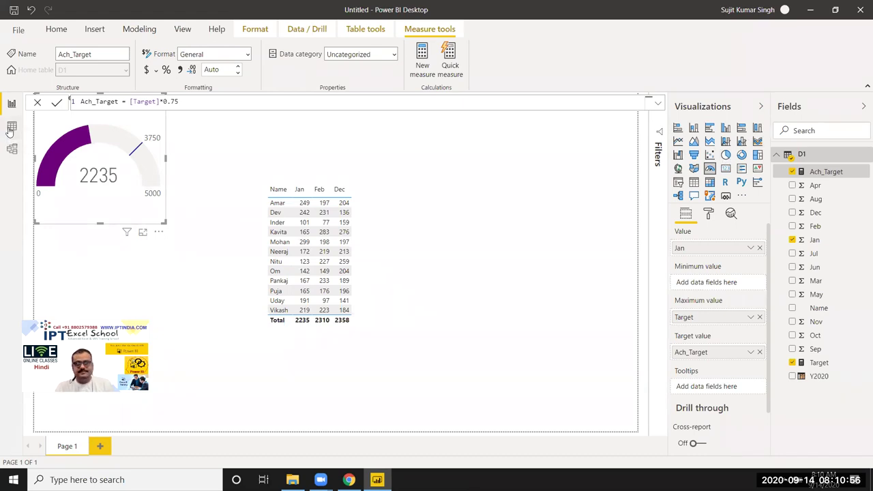
{"action": "key", "text": "super+d"}
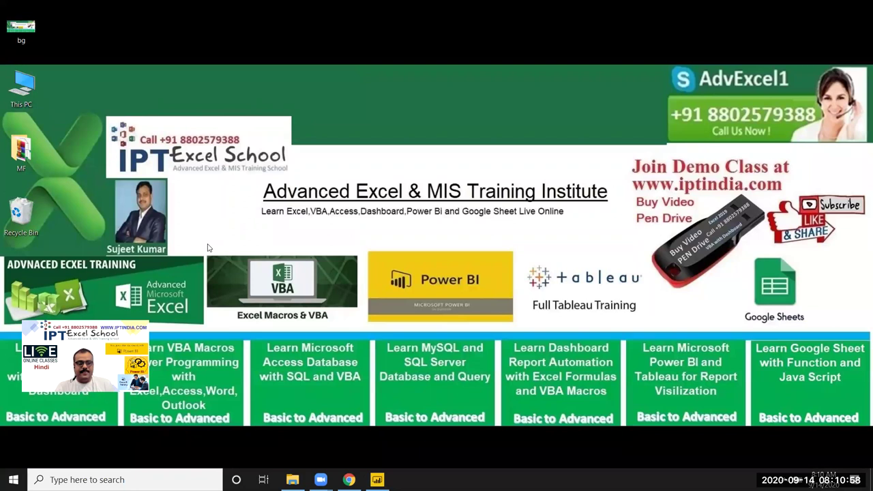